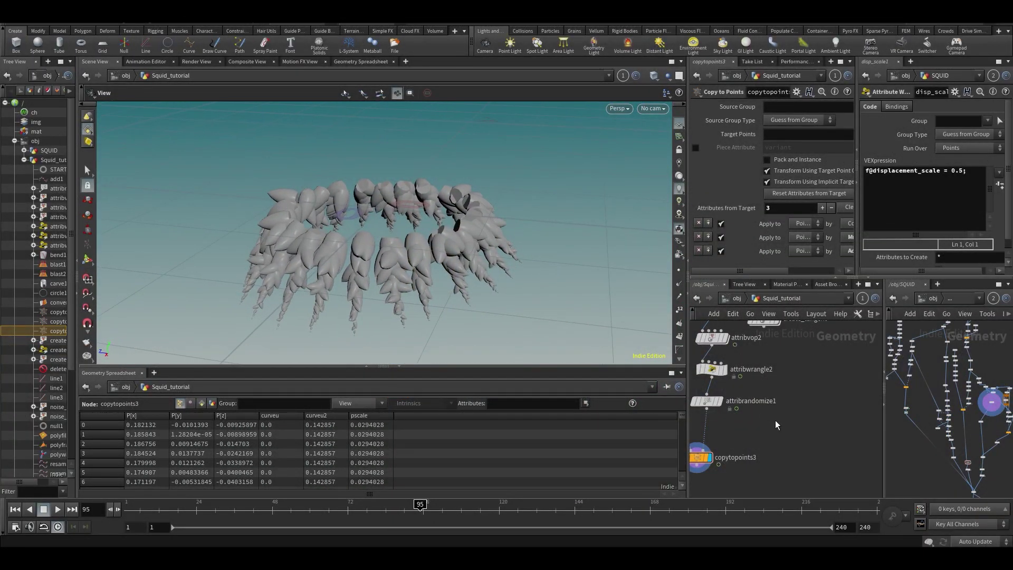
# Rename the attribvop3 node above polywire1 as thickness
pyautogui.moveTo(764, 398); pyautogui.dragTo(814, 436, button='middle')
pyautogui.moveTo(693, 424); pyautogui.dragTo(772, 427, button='middle')
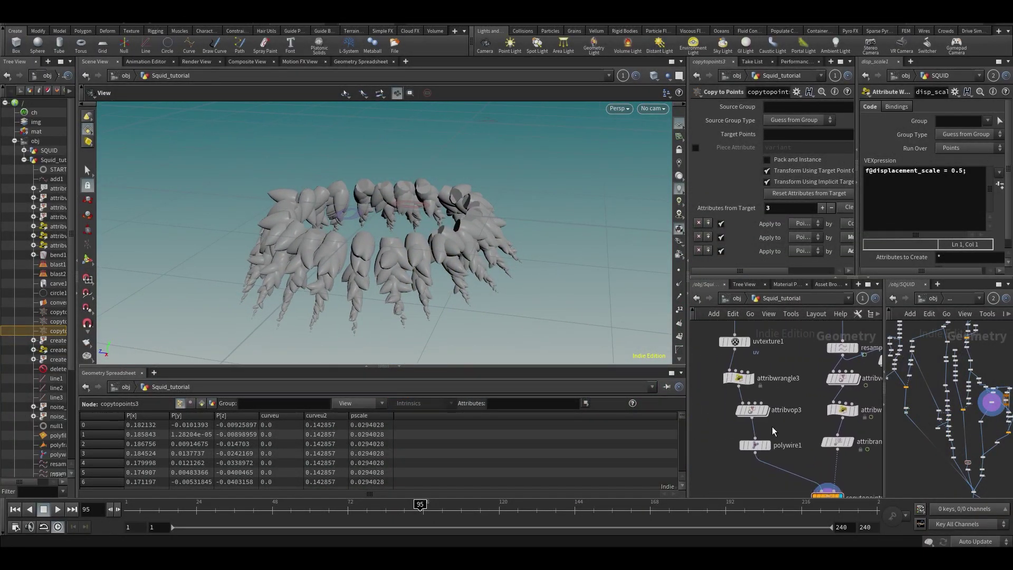
pyautogui.click(758, 412)
pyautogui.doubleClick(787, 410)
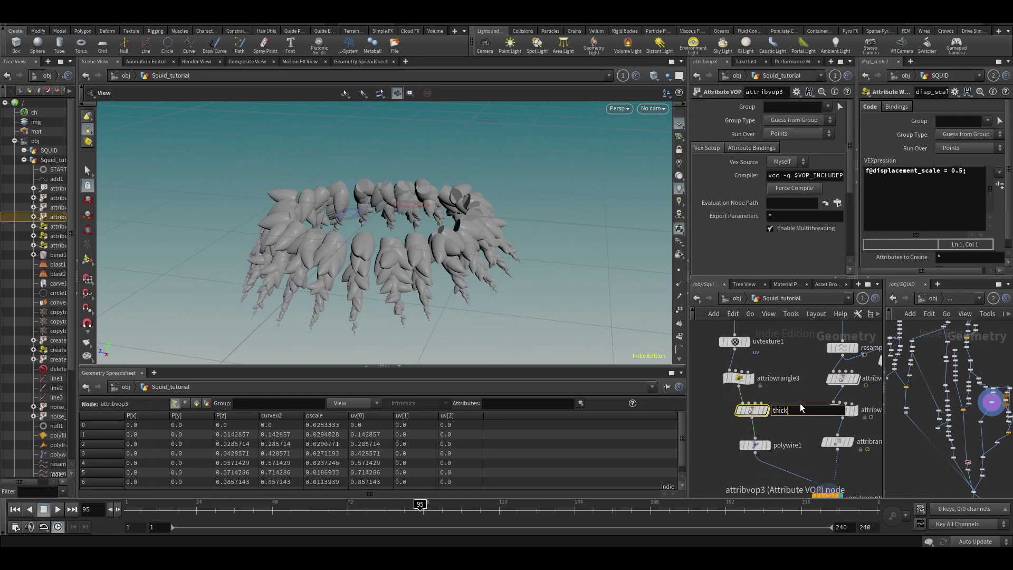
pyautogui.write('thickness')
pyautogui.press('Return')
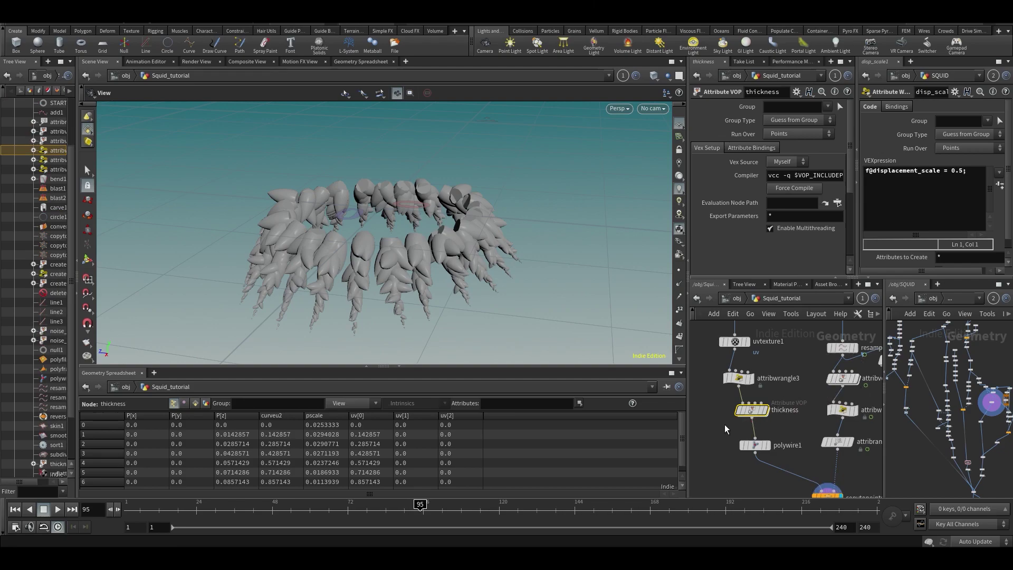
# Copy the thickness node for reuse in the tentacle branch of the network
pyautogui.moveTo(757, 406); pyautogui.dragTo(759, 407)
pyautogui.hotkey('ctrl', 'c')
pyautogui.moveTo(808, 324); pyautogui.dragTo(742, 381, button='middle')
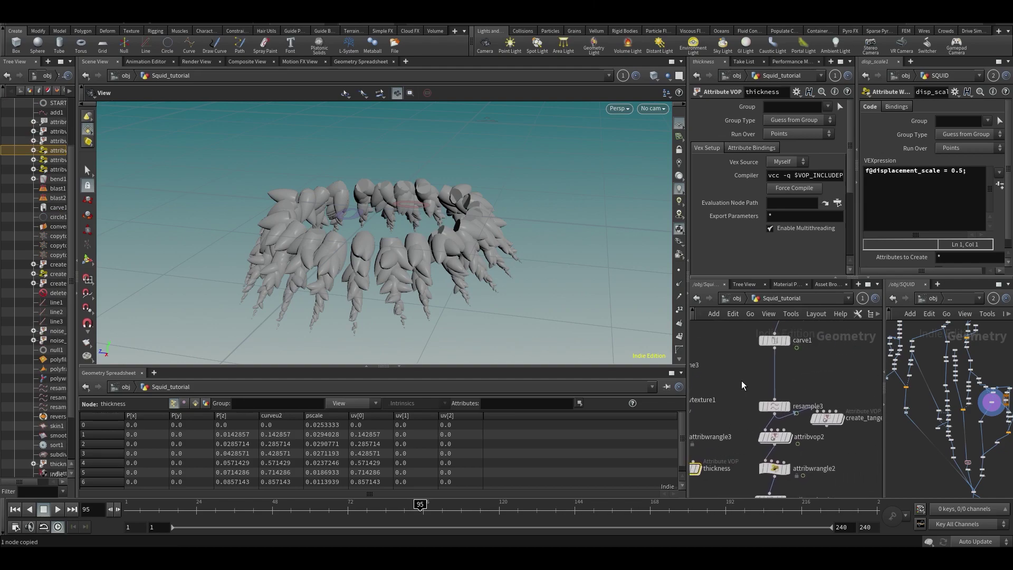
pyautogui.hotkey('ctrl', 'b')
pyautogui.moveTo(631, 158); pyautogui.dragTo(468, 423, button='middle')
pyautogui.scroll(-3, 468, 422)
pyautogui.scroll(2, 478, 342)
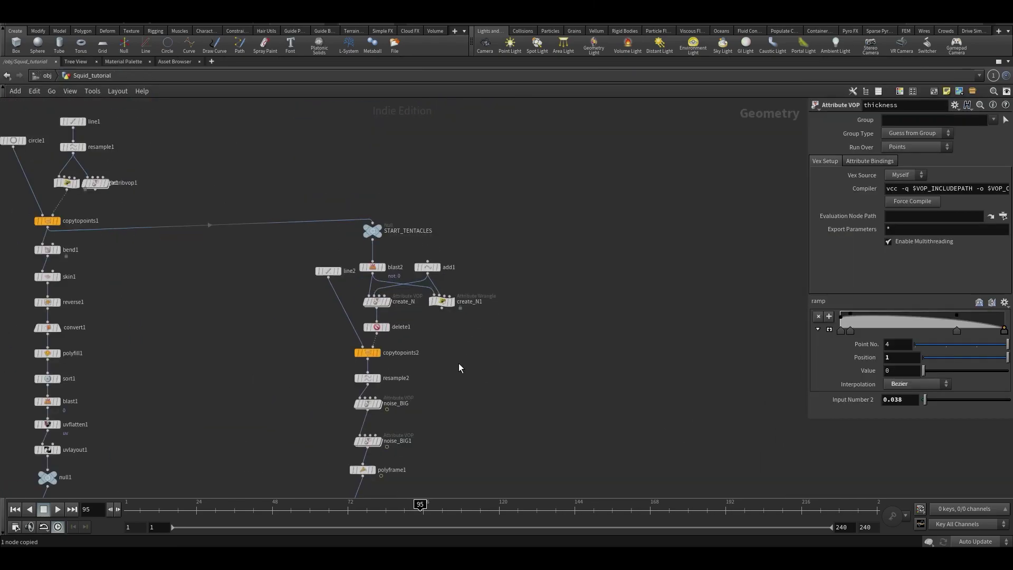
pyautogui.hotkey('ctrl', 'b')
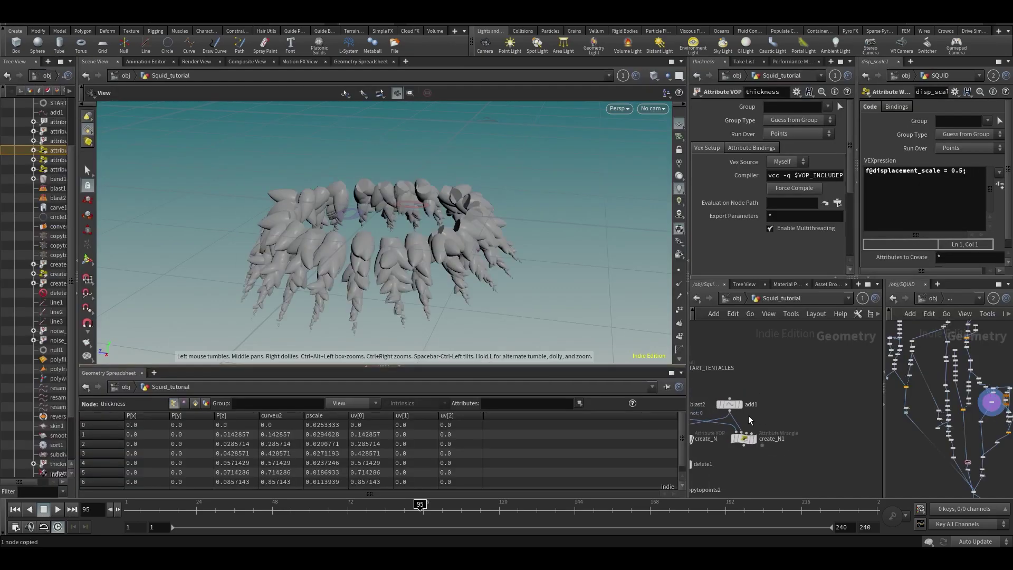
# Widen the Squid_tutorial network and parameter areas, shrinking the viewport and the SQUID reference areas
pyautogui.moveTo(685, 423); pyautogui.dragTo(522, 423)
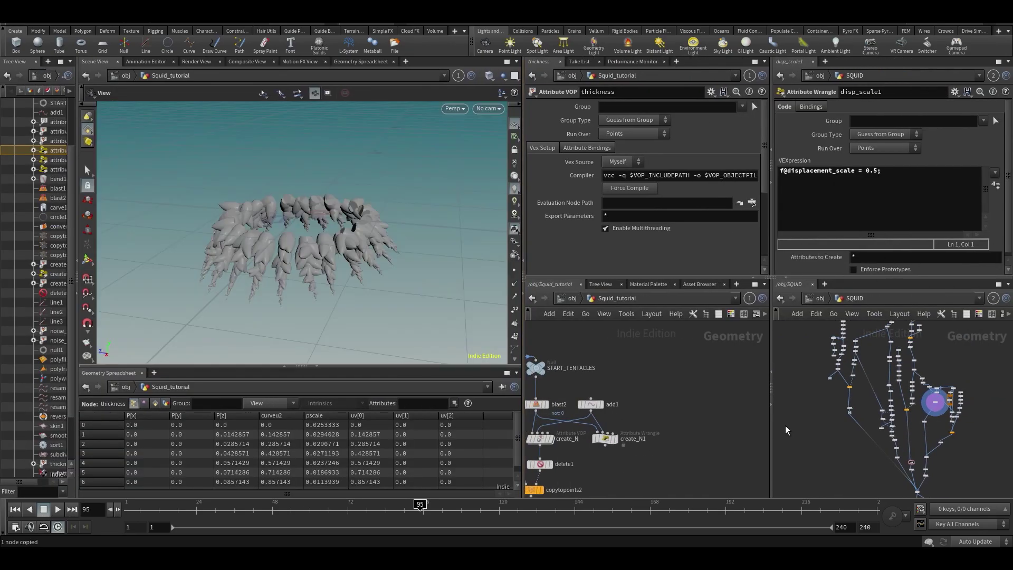
pyautogui.moveTo(772, 405); pyautogui.dragTo(875, 405)
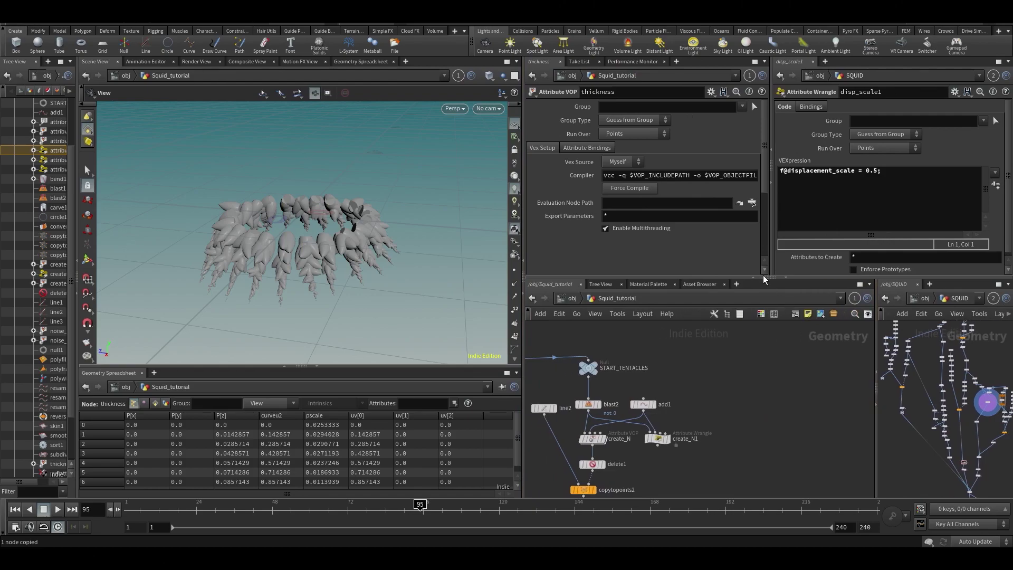
pyautogui.moveTo(769, 267); pyautogui.dragTo(861, 267)
# Display the resample2 output and frame the straight tentacle curves in the viewport
pyautogui.moveTo(734, 443); pyautogui.dragTo(749, 377, button='middle')
pyautogui.moveTo(676, 397); pyautogui.dragTo(698, 351, button='middle')
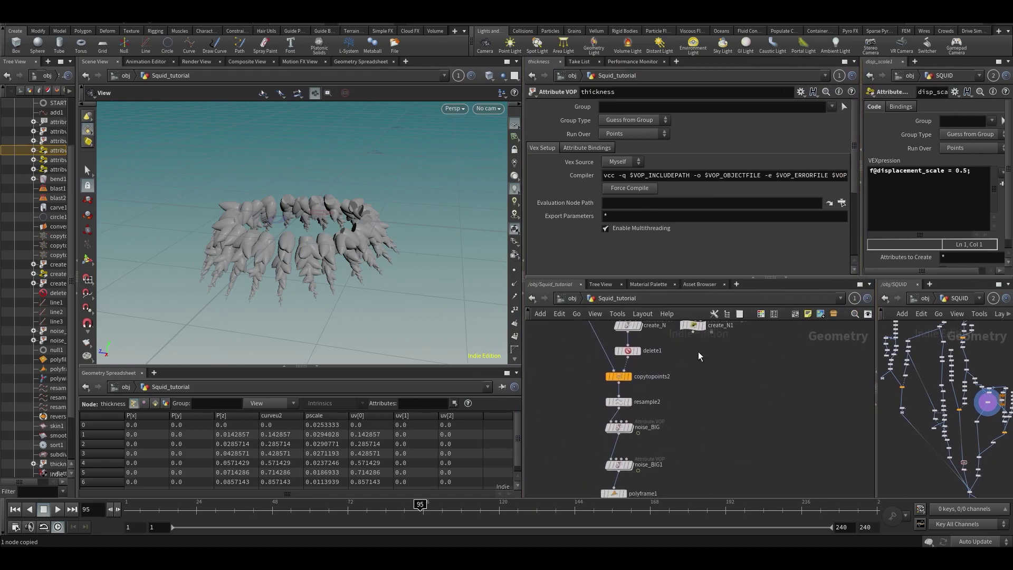
pyautogui.scroll(3, 633, 391)
pyautogui.click(629, 406)
pyautogui.moveTo(373, 260); pyautogui.dragTo(310, 120)
pyautogui.scroll(-4, 272, 210)
pyautogui.moveTo(272, 214); pyautogui.dragTo(276, 176, button='middle')
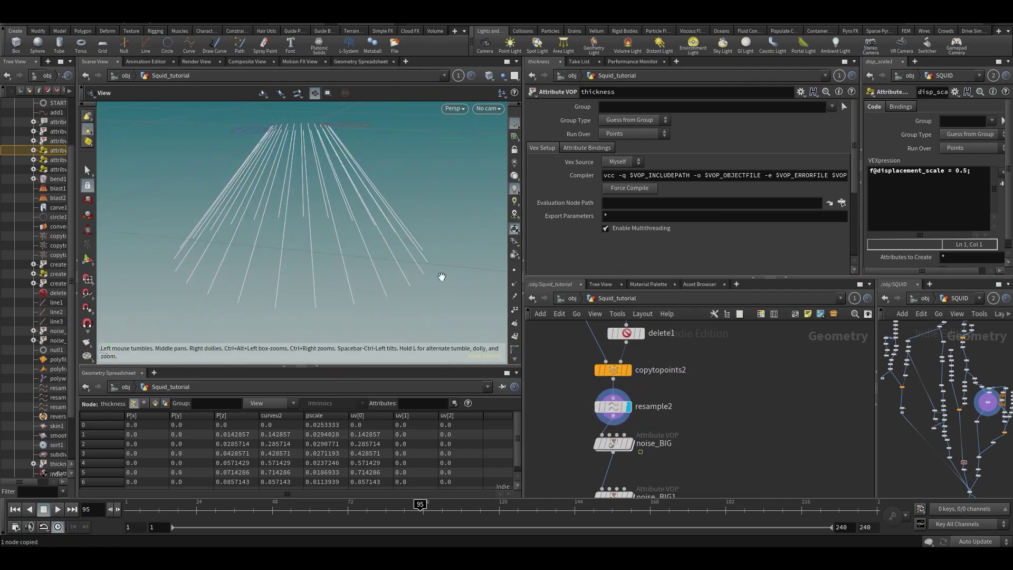
# Display the noise_BIG1 result, then select and display polyframe1 and scrub the timeline to frame 97
pyautogui.moveTo(719, 459); pyautogui.dragTo(726, 410, button='middle')
pyautogui.moveTo(620, 451)
pyautogui.click(642, 434)
pyautogui.moveTo(793, 456); pyautogui.dragTo(767, 391, button='middle')
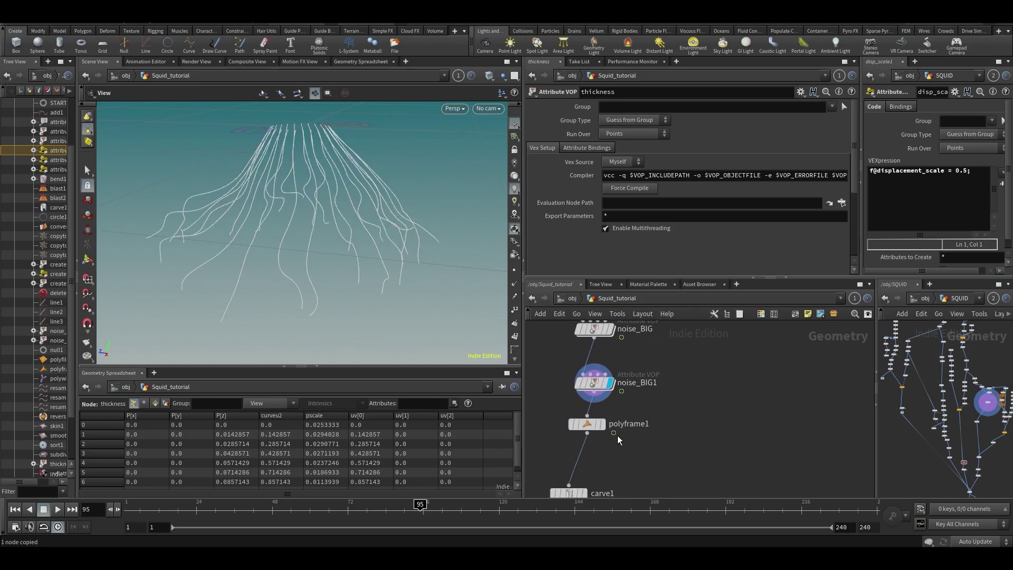
pyautogui.click(584, 424)
pyautogui.moveTo(285, 508); pyautogui.dragTo(426, 507)
# Paste the thickness node beside carve1 and feed it from the polyframe1 output
pyautogui.moveTo(663, 444); pyautogui.dragTo(659, 390, button='middle')
pyautogui.moveTo(757, 426); pyautogui.dragTo(711, 397, button='middle')
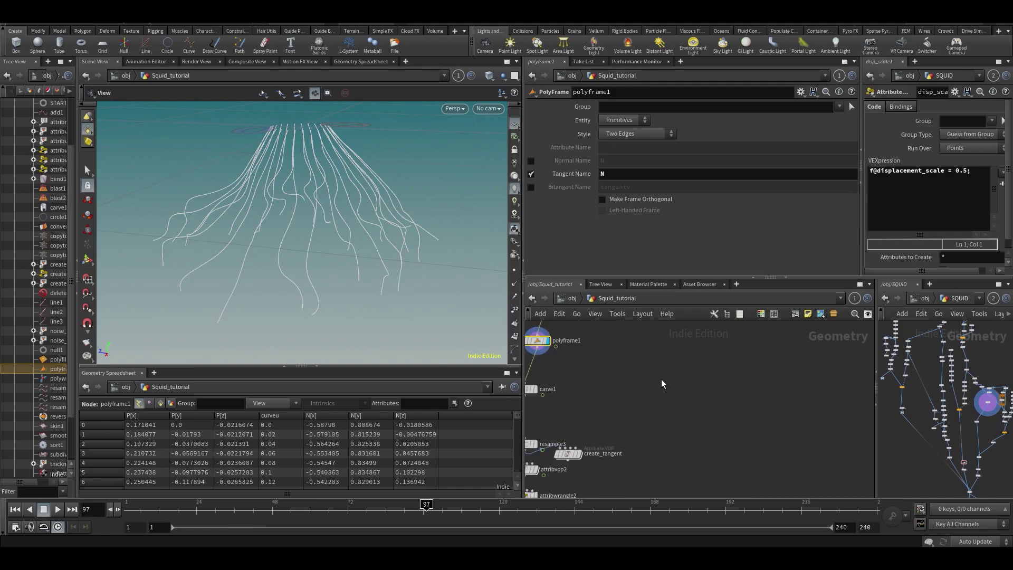
pyautogui.hotkey('ctrl', 'v')
pyautogui.scroll(2, 643, 368)
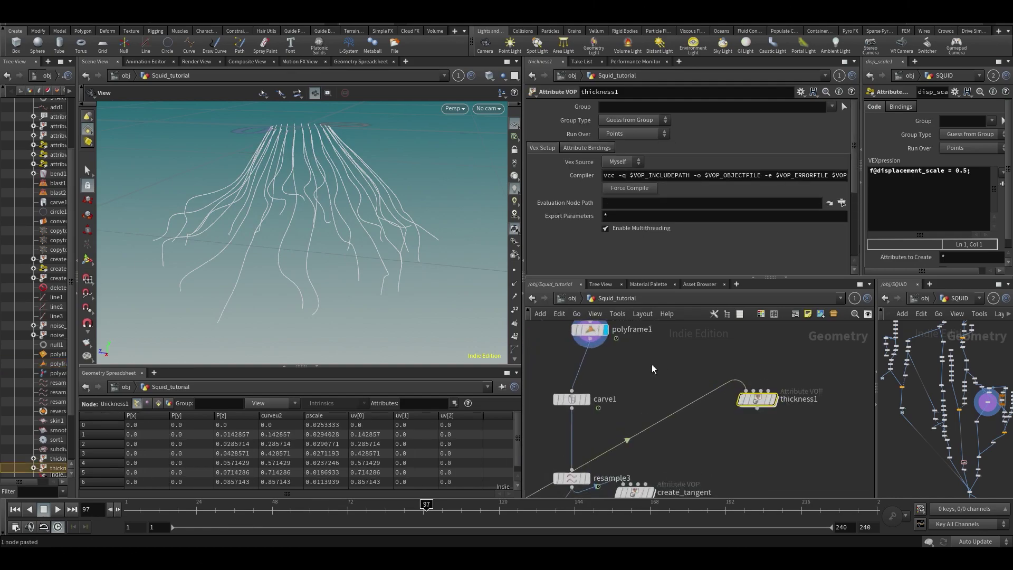
pyautogui.click(603, 340)
pyautogui.click(747, 390)
# Inside thickness1, set the bind3 attribute name to curveu, then return to the geometry network and display thickness1
pyautogui.doubleClick(754, 400)
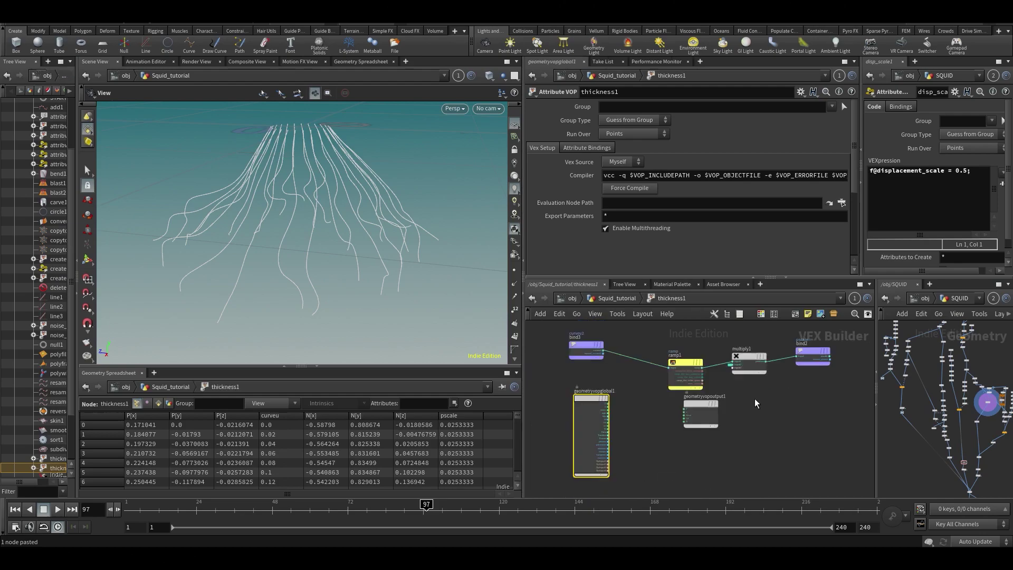
pyautogui.scroll(3, 628, 393)
pyautogui.click(628, 381)
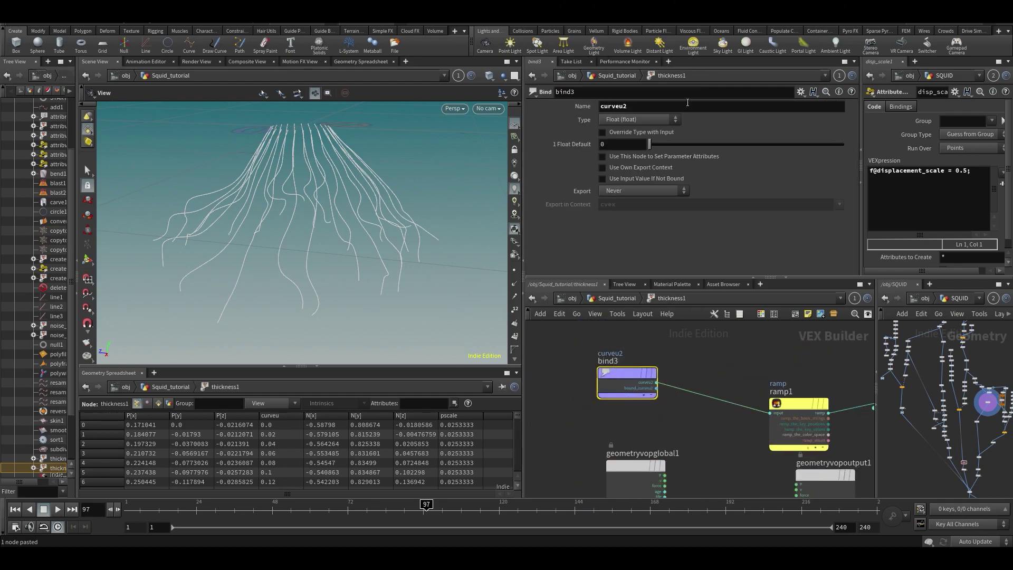
pyautogui.press('BackSpace')
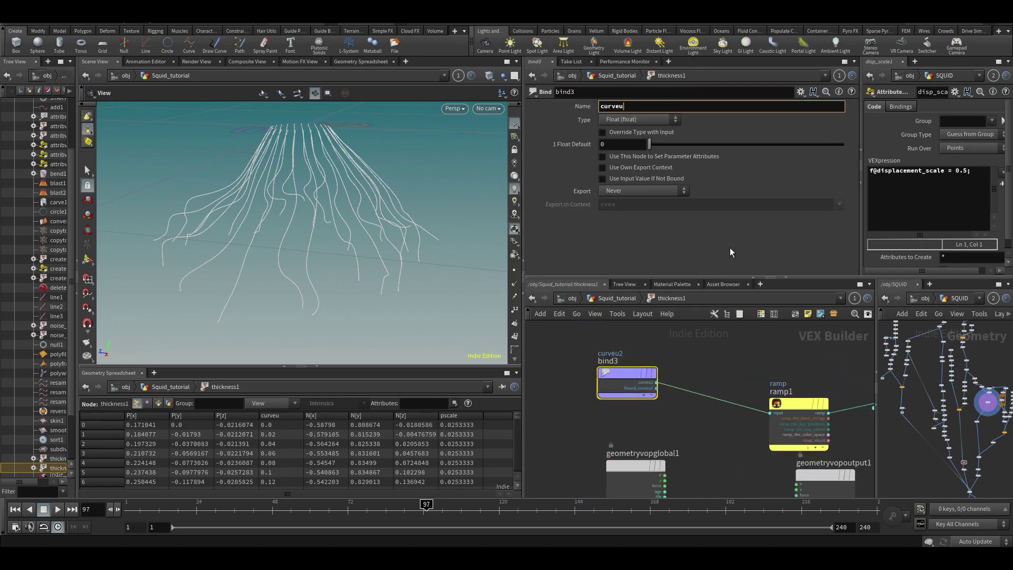
pyautogui.press('Return')
pyautogui.press('u')
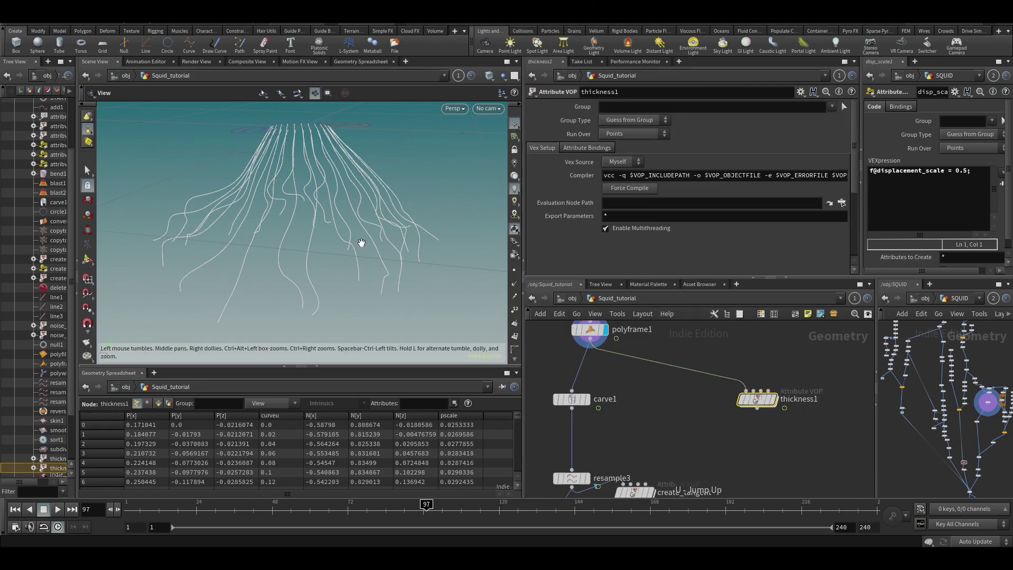
pyautogui.moveTo(356, 239); pyautogui.dragTo(378, 245)
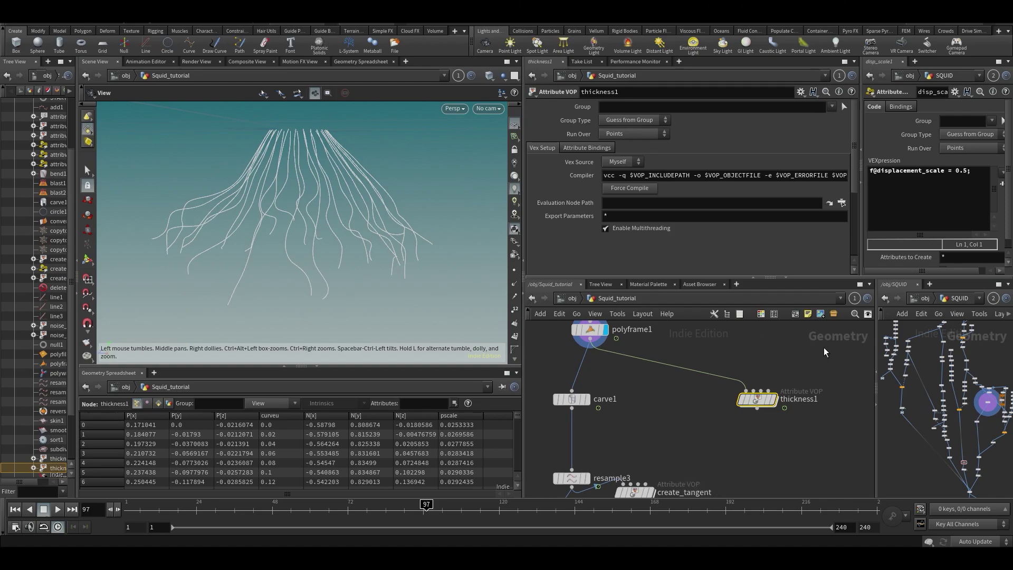
pyautogui.click(773, 399)
# Try renaming the Curve U attribute of resample2 to cheese, then undo the change
pyautogui.moveTo(617, 346); pyautogui.dragTo(651, 417, button='middle')
pyautogui.moveTo(582, 334); pyautogui.dragTo(615, 384, button='middle')
pyautogui.click(663, 379)
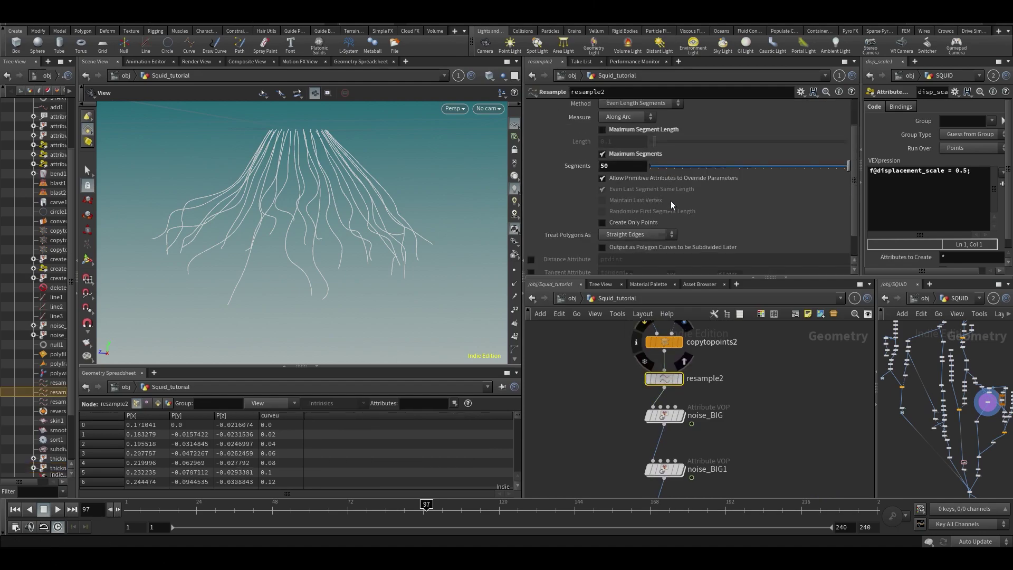
pyautogui.doubleClick(647, 254)
pyautogui.write('chees')
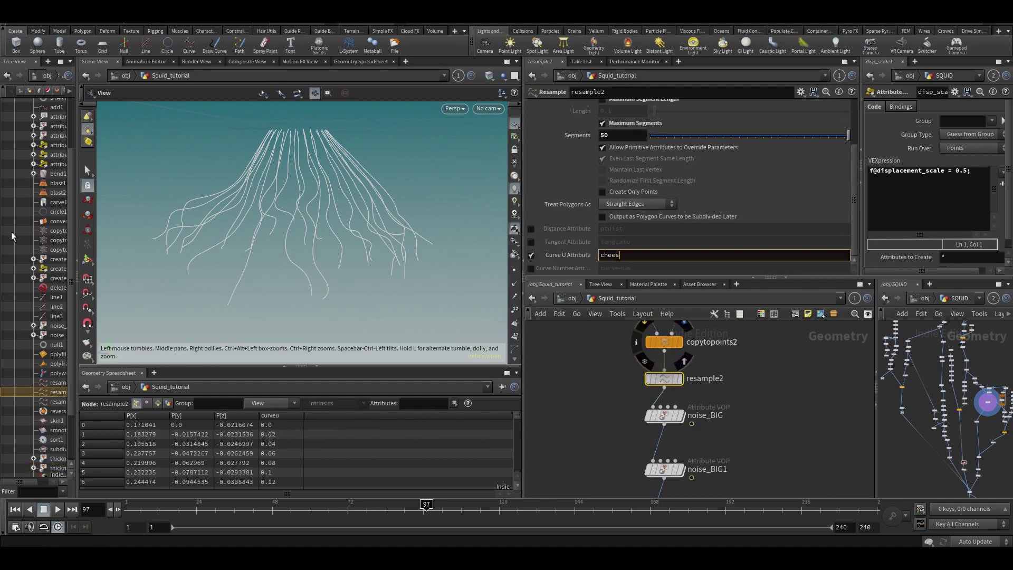
pyautogui.write('e')
pyautogui.press('Return')
pyautogui.moveTo(765, 490); pyautogui.dragTo(724, 413, button='middle')
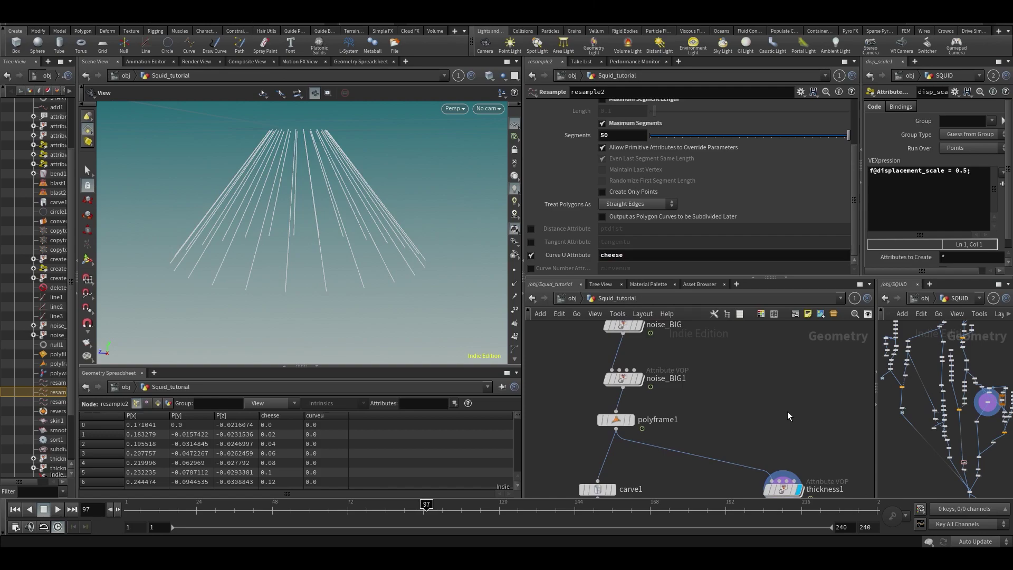
pyautogui.hotkey('ctrl', 'z')
# Save the scene file and move the thickness1 node slightly closer to the level of polyframe1
pyautogui.moveTo(775, 388); pyautogui.dragTo(677, 388, button='middle')
pyautogui.hotkey('ctrl', 's')
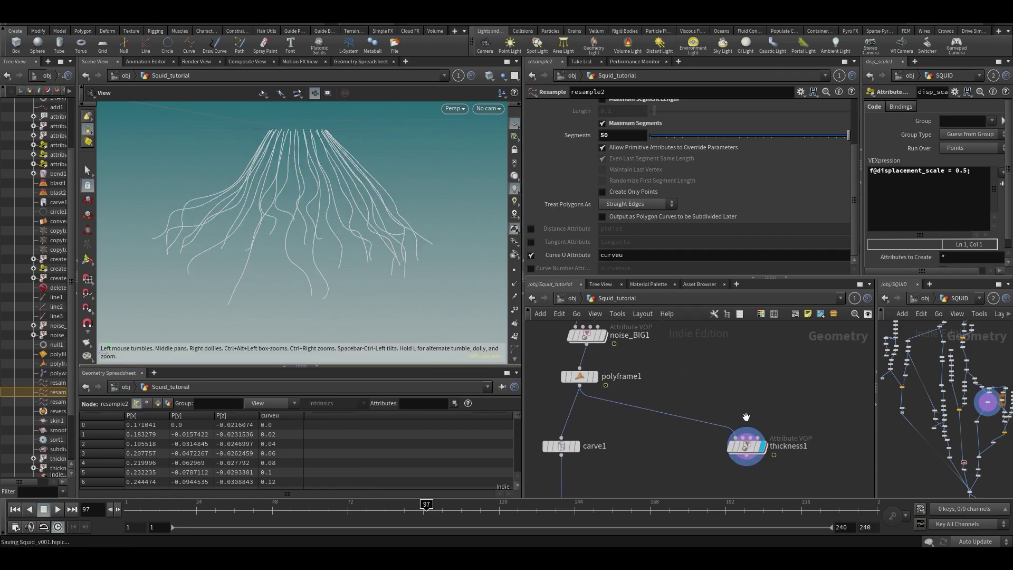
pyautogui.moveTo(749, 446); pyautogui.dragTo(757, 422)
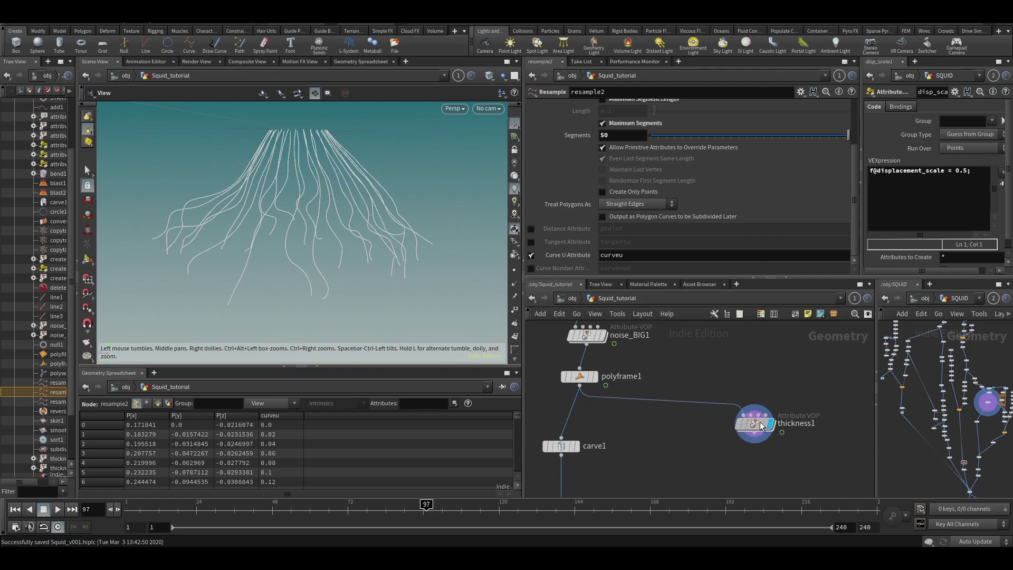
# Review the bind, ramp and multiply chain inside thickness1, then return to the geometry network
pyautogui.click(756, 424)
pyautogui.moveTo(761, 444); pyautogui.dragTo(728, 397, button='middle')
pyautogui.doubleClick(721, 372)
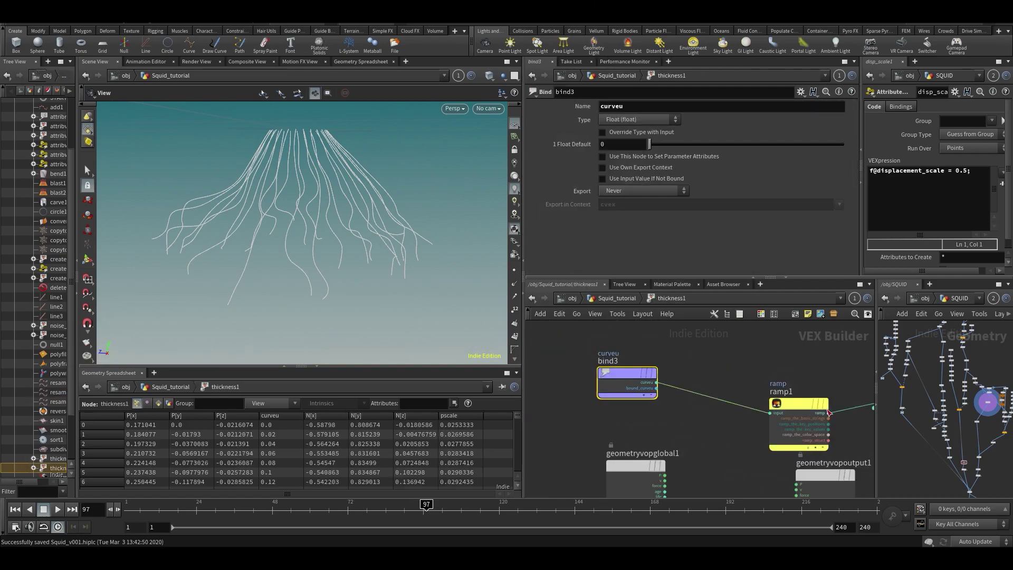
pyautogui.moveTo(823, 378); pyautogui.dragTo(624, 385, button='middle')
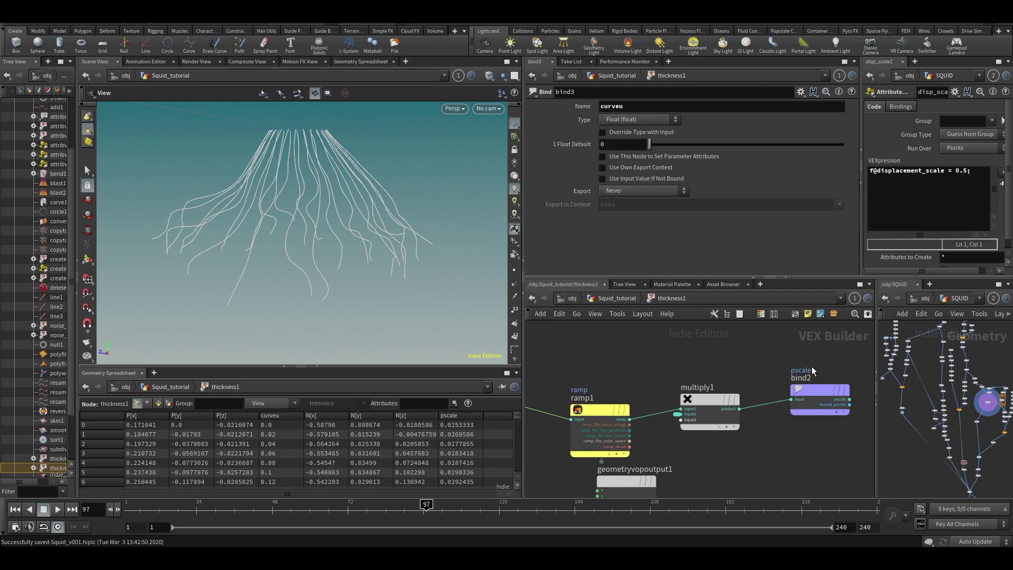
pyautogui.press('u')
# Add a PolyWire node below thickness1, connect thickness1 to its input and display it
pyautogui.press('Tab')
pyautogui.moveTo(763, 399)
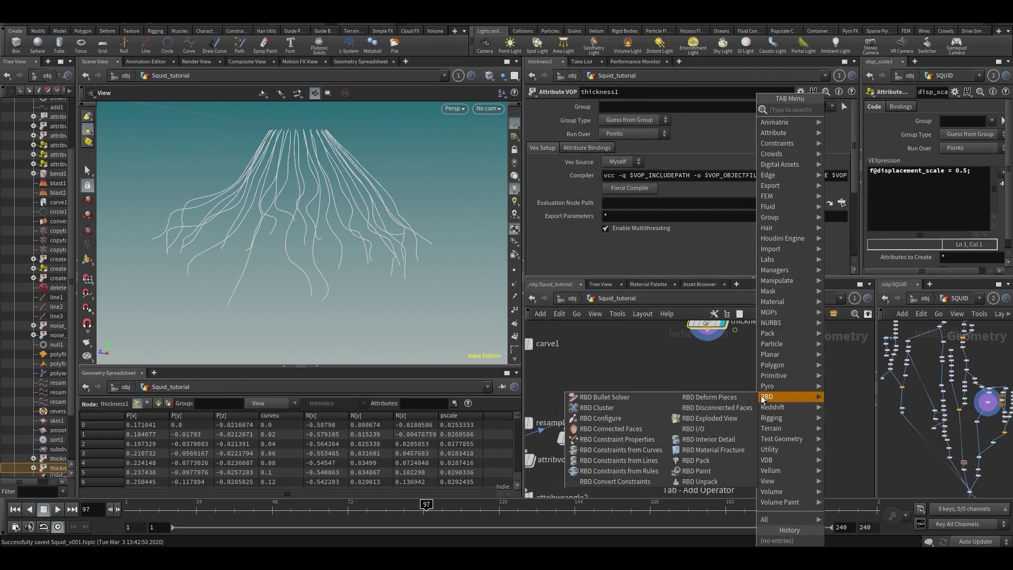
pyautogui.write('polyw')
pyautogui.press('Return')
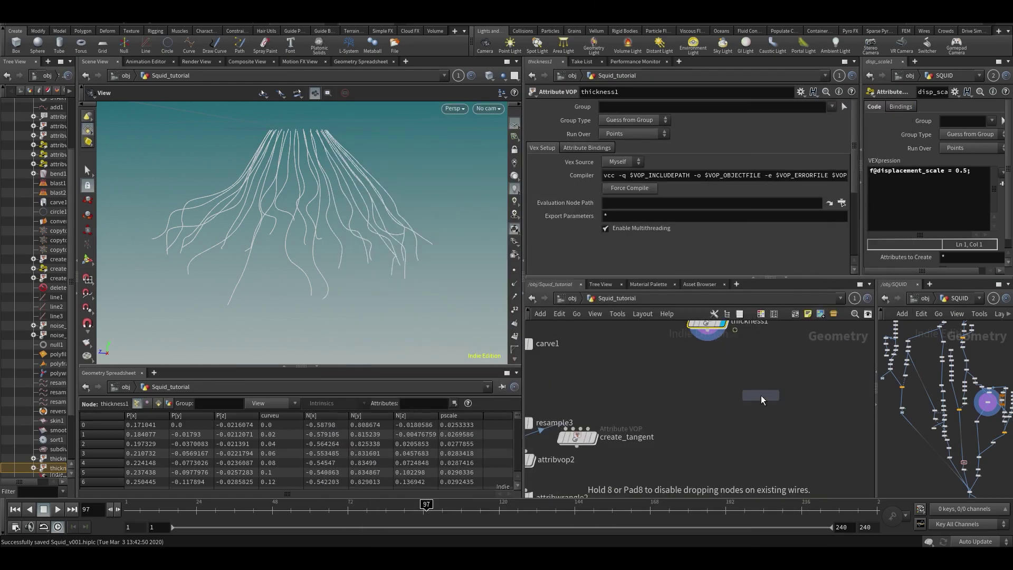
pyautogui.click(714, 390)
pyautogui.click(735, 330)
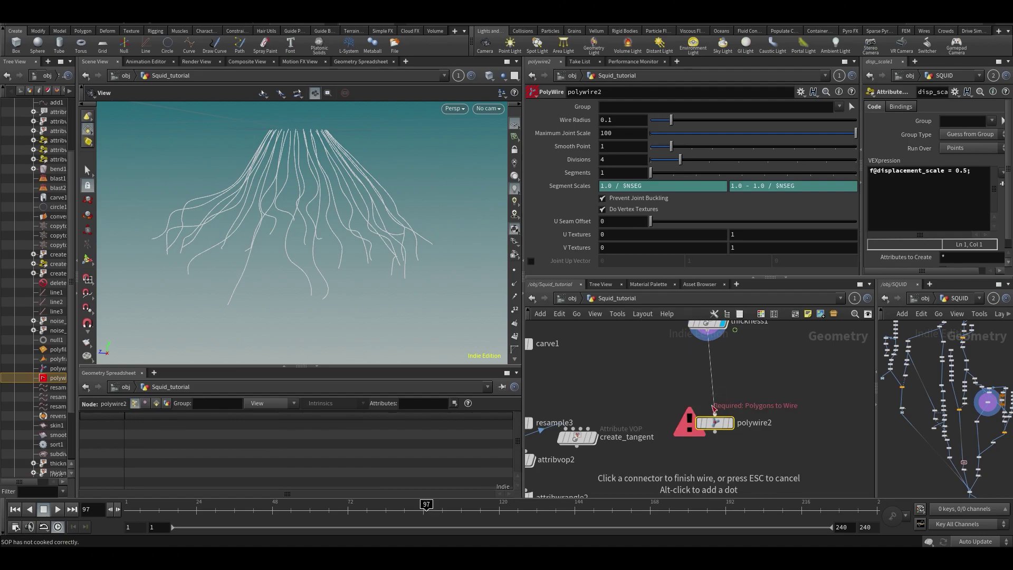
pyautogui.click(715, 414)
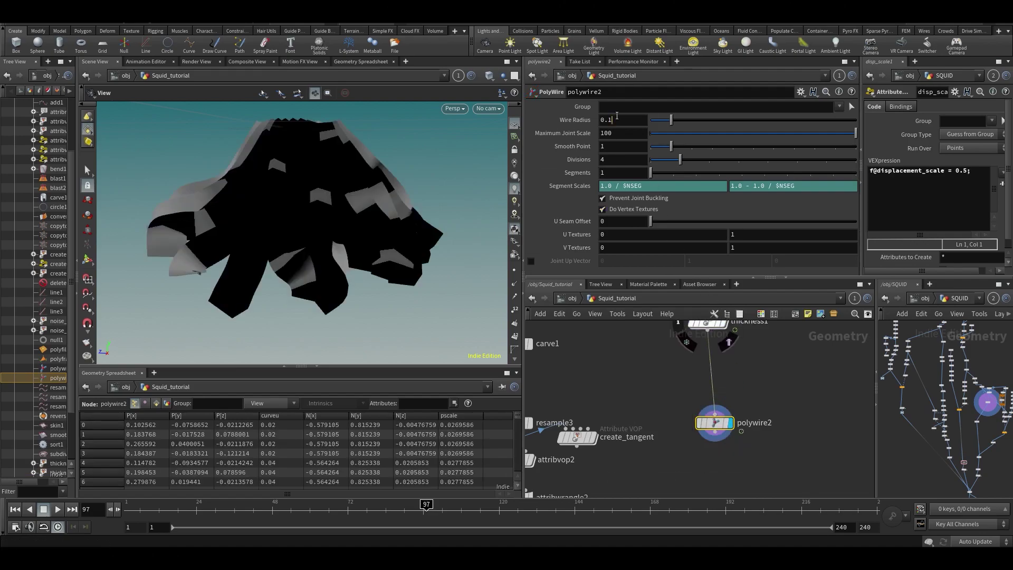
pyautogui.moveTo(616, 116); pyautogui.dragTo(458, 124)
pyautogui.write('@pscal')
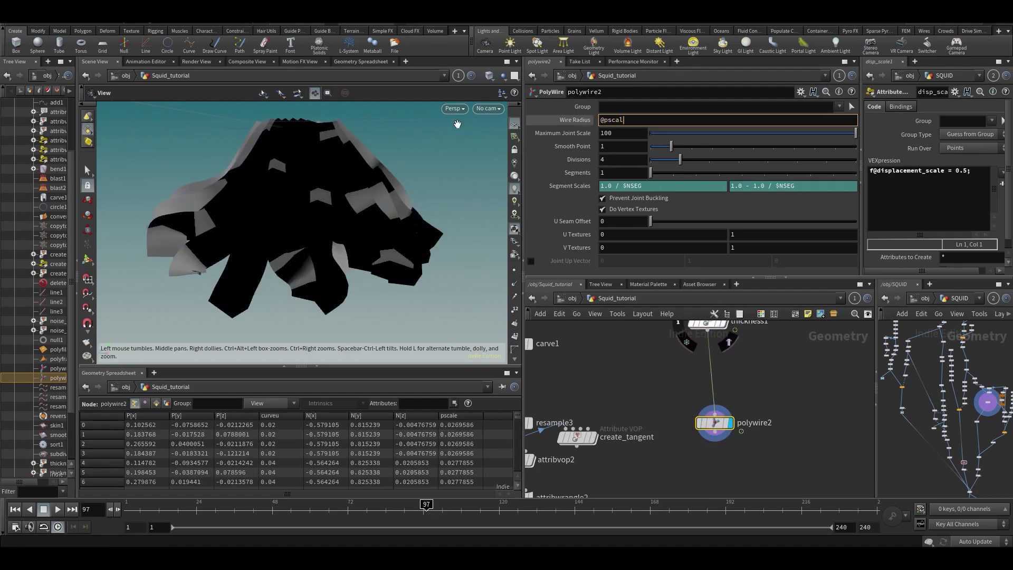
pyautogui.write('e')
pyautogui.press('Return')
pyautogui.moveTo(692, 334); pyautogui.dragTo(689, 369, button='middle')
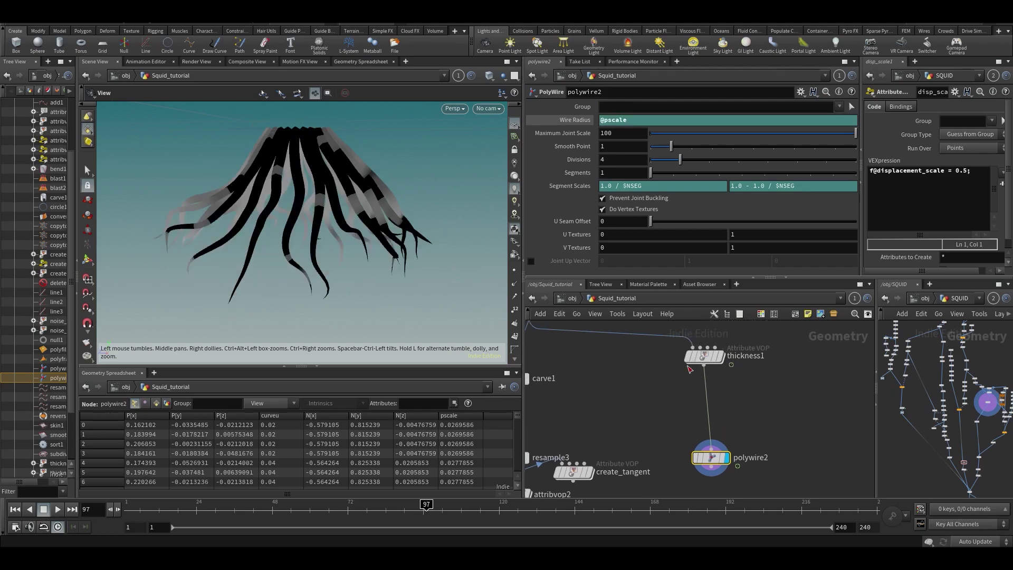
pyautogui.moveTo(317, 227); pyautogui.dragTo(322, 263)
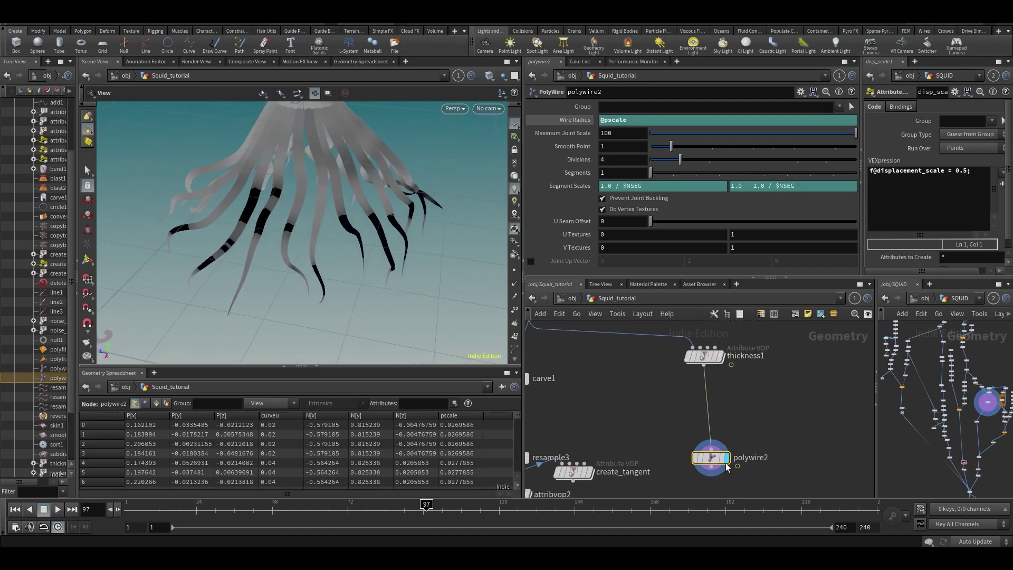
# Add a Normal node after polywire2, display it and inspect the tentacle shading up close
pyautogui.moveTo(727, 466); pyautogui.dragTo(725, 353, button='middle')
pyautogui.press('Tab')
pyautogui.write('nor')
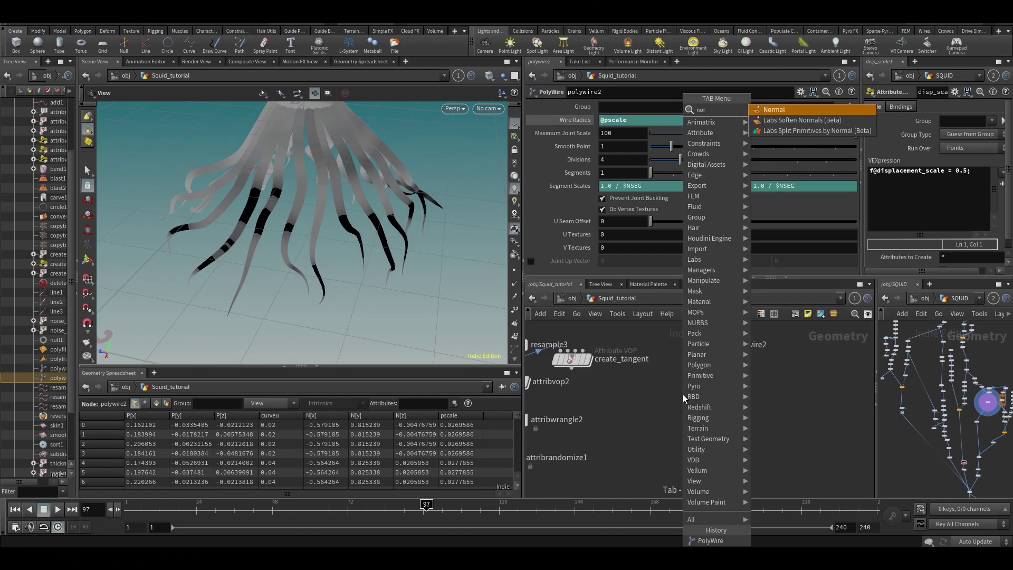
pyautogui.press('Return')
pyautogui.click(682, 394)
pyautogui.moveTo(298, 189); pyautogui.dragTo(273, 188)
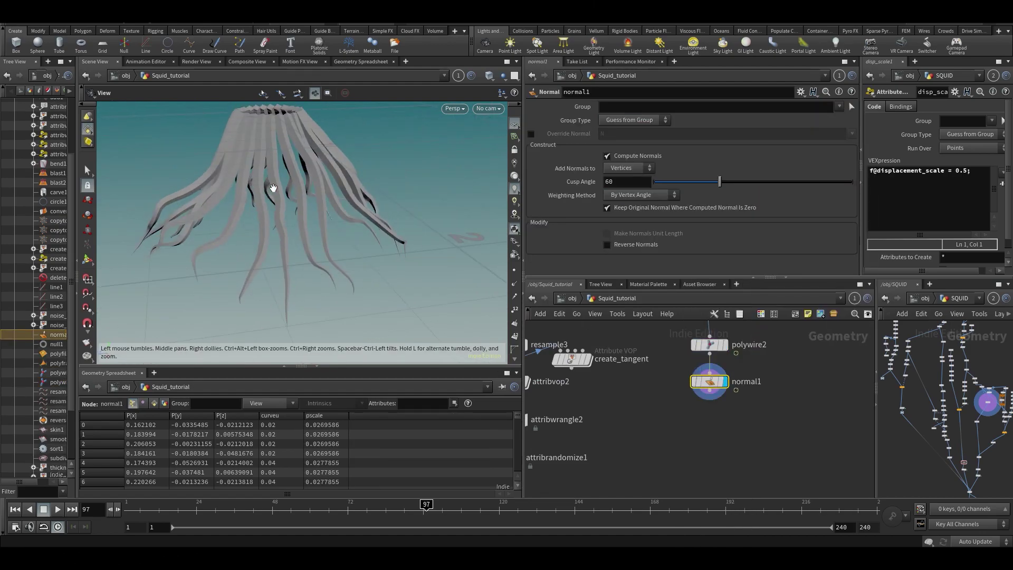
pyautogui.moveTo(273, 188); pyautogui.dragTo(255, 193, button='right')
pyautogui.moveTo(255, 193); pyautogui.dragTo(407, 204)
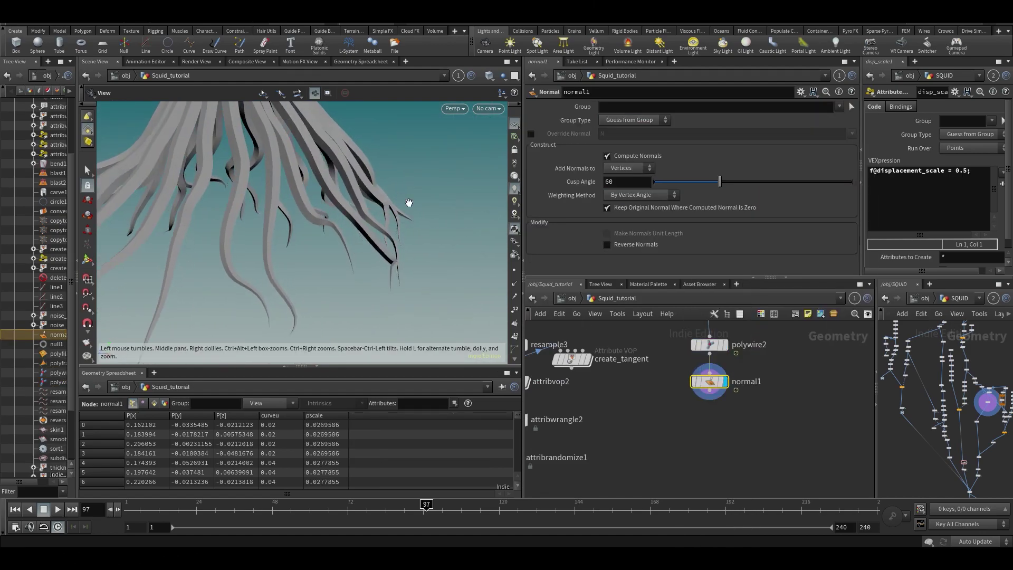
# Compare the vertex and point attributes of normal1 in the geometry spreadsheet
pyautogui.click(516, 285)
pyautogui.click(516, 284)
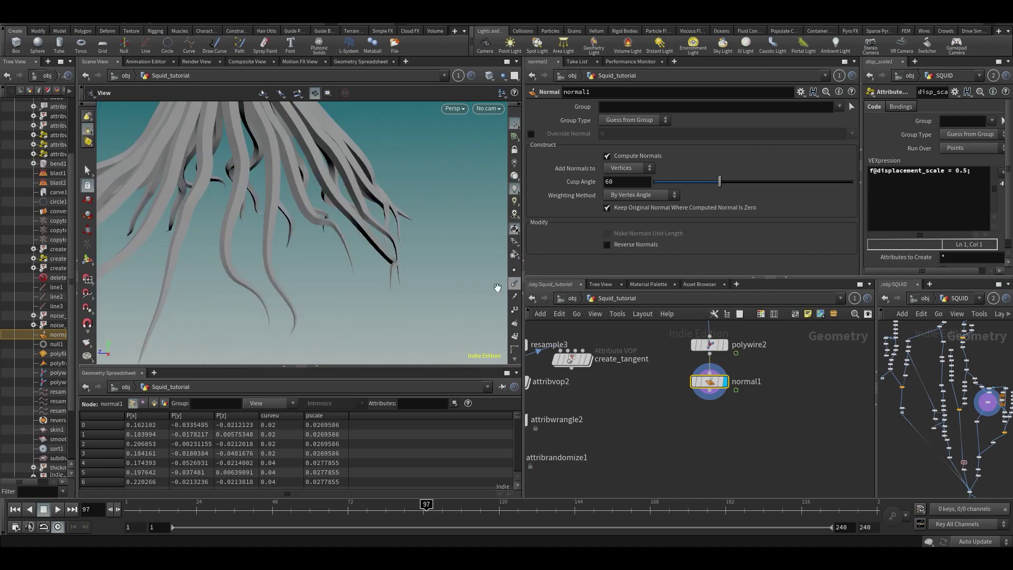
pyautogui.click(142, 404)
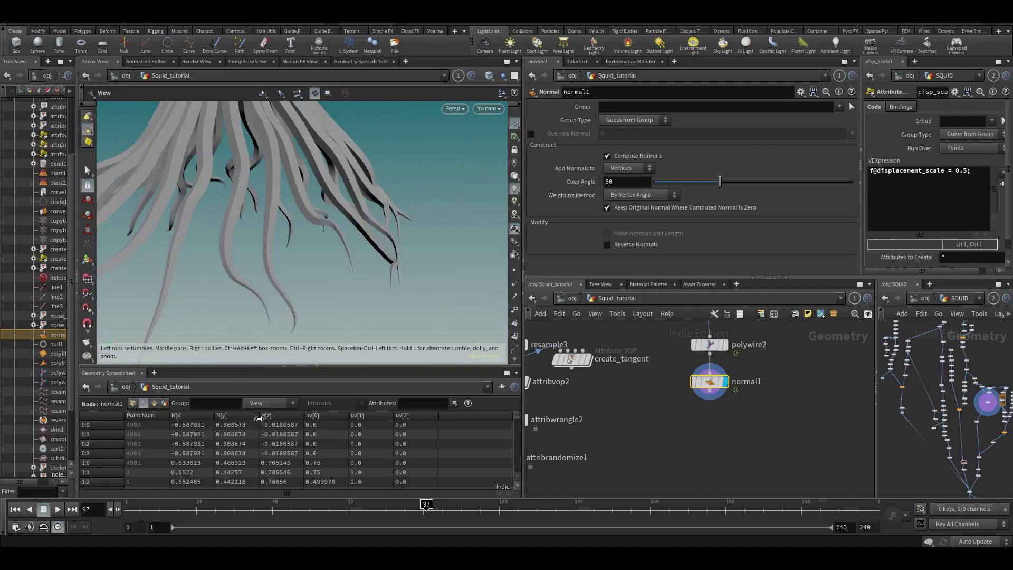
pyautogui.click(133, 404)
# Inspect the tentacle mesh around its upper ends from several angles, briefly showing the component markers on its surface
pyautogui.scroll(-3, 212, 188)
pyautogui.moveTo(212, 188); pyautogui.dragTo(299, 305, button='middle')
pyautogui.scroll(3, 303, 256)
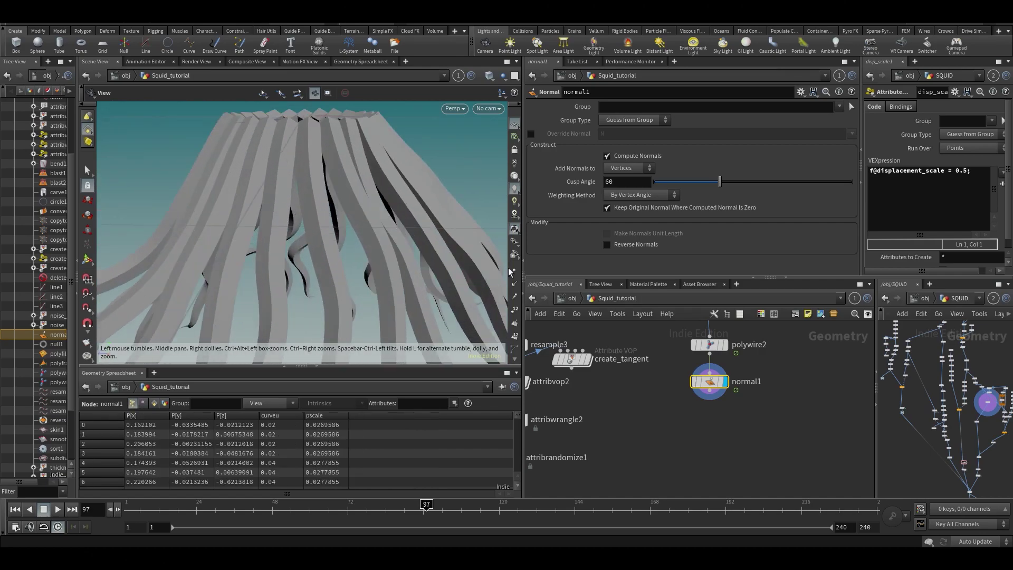
pyautogui.scroll(-2, 514, 283)
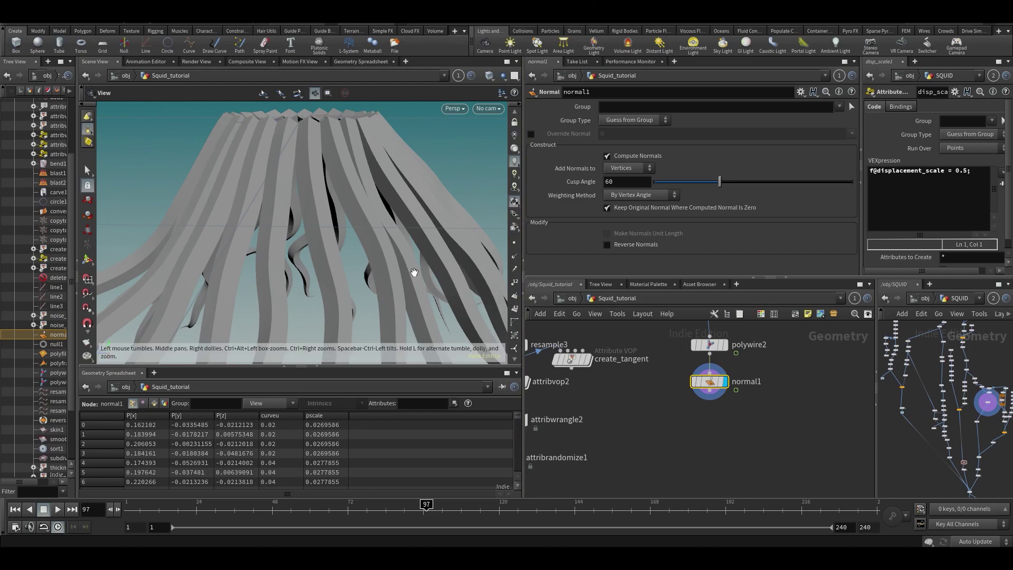
pyautogui.moveTo(414, 272); pyautogui.dragTo(406, 258)
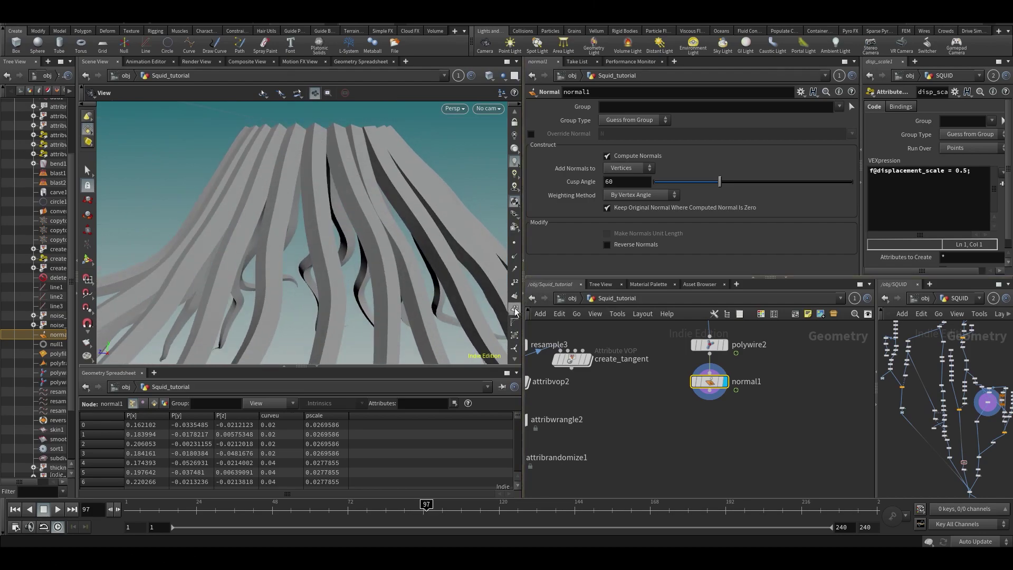
pyautogui.moveTo(372, 222)
pyautogui.mouseDown()
pyautogui.moveTo(385, 237)
pyautogui.moveTo(368, 227)
pyautogui.mouseUp()
pyautogui.moveTo(255, 210); pyautogui.dragTo(285, 219)
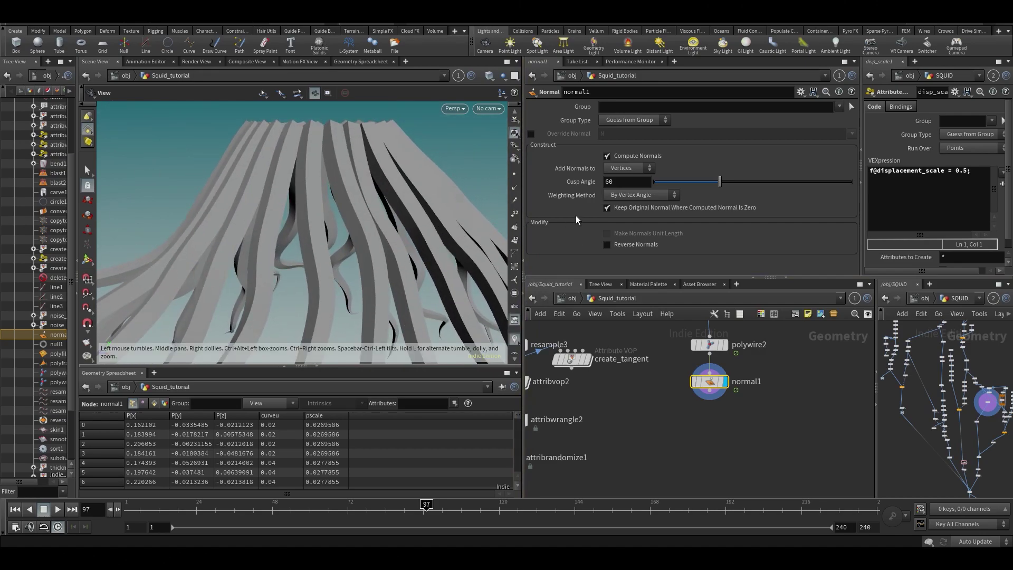
pyautogui.click(513, 267)
pyautogui.scroll(5, 350, 270)
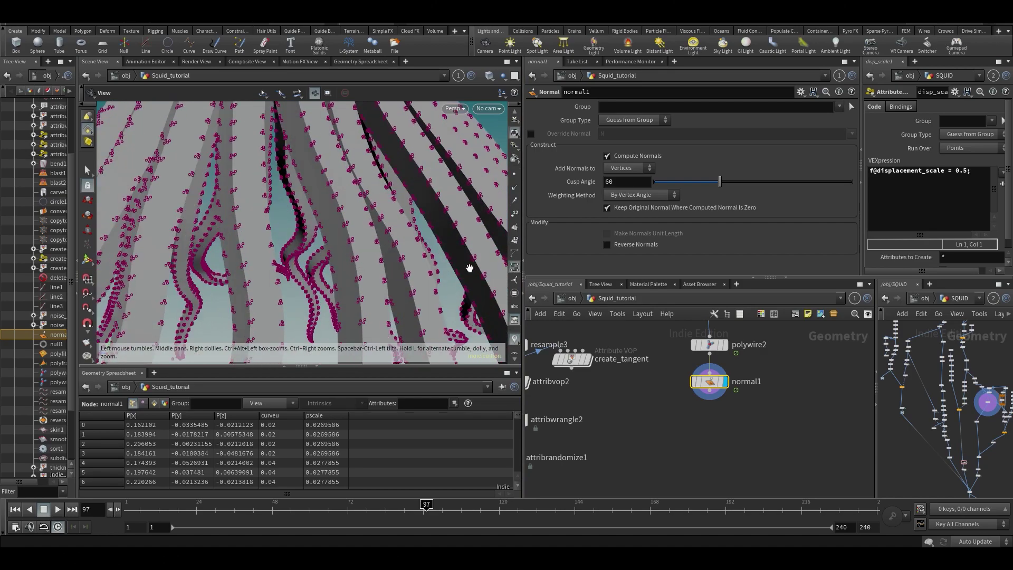
pyautogui.click(514, 321)
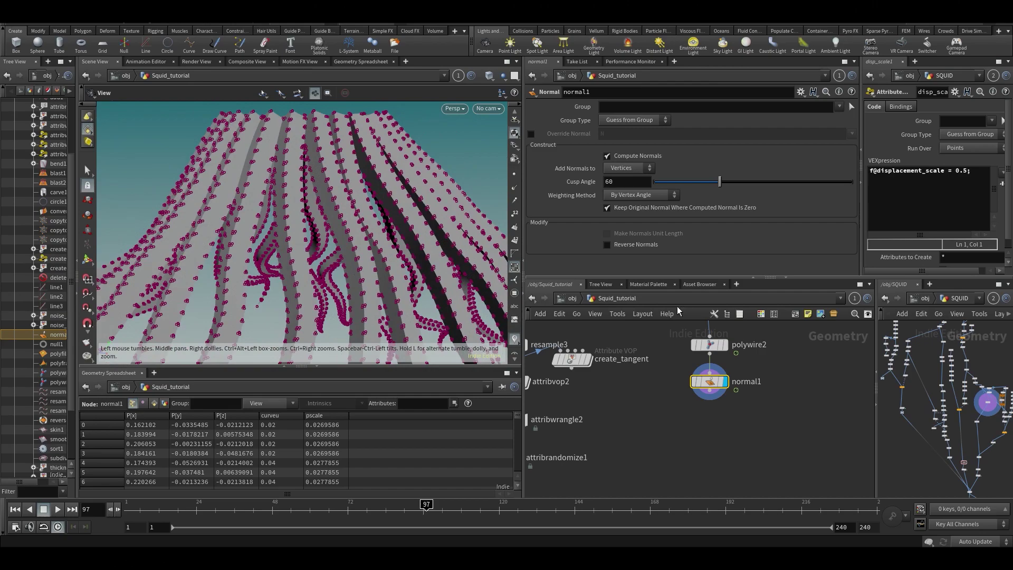
pyautogui.click(515, 268)
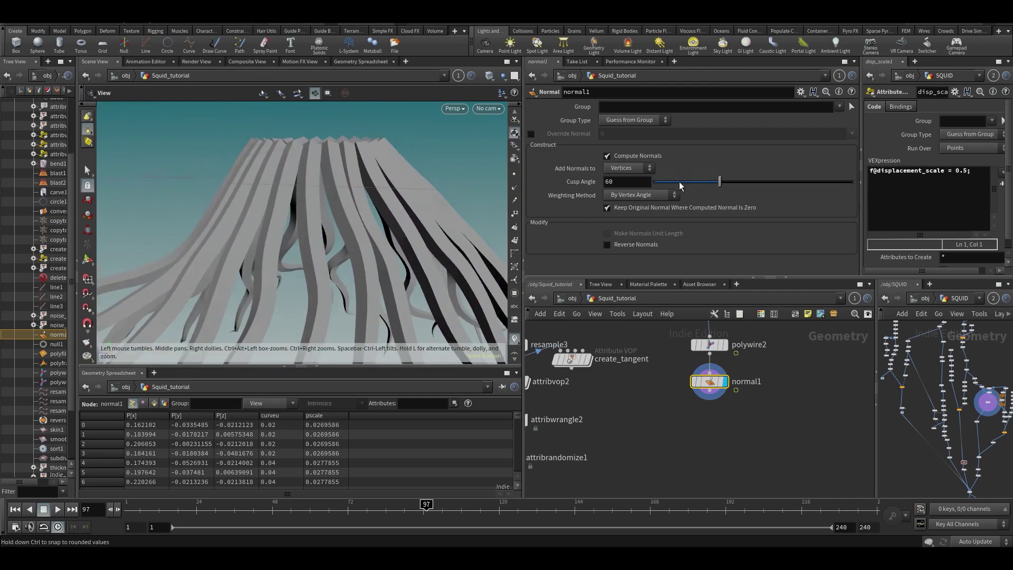
# Set the Divisions of polywire2 to 10 and check the rounded tentacles at frame 163
pyautogui.click(692, 347)
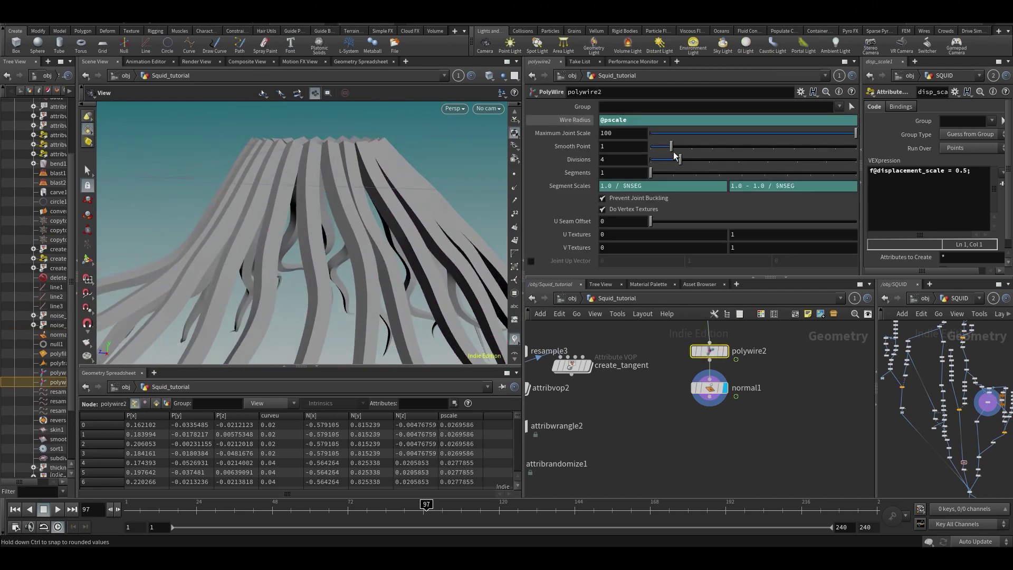
pyautogui.moveTo(677, 158); pyautogui.dragTo(845, 170)
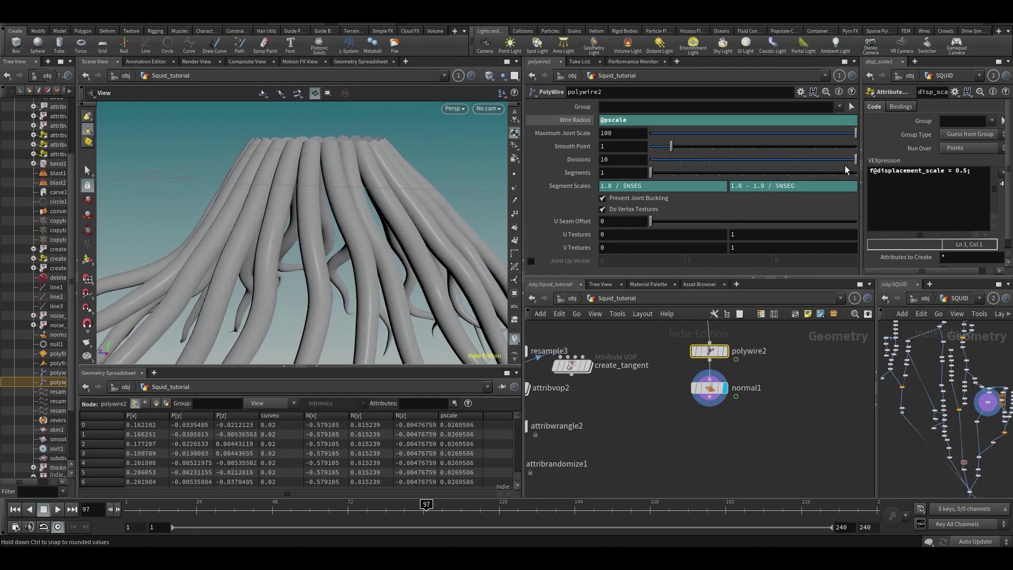
pyautogui.scroll(-6, 296, 211)
pyautogui.moveTo(293, 217); pyautogui.dragTo(359, 203)
pyautogui.press('Up')
pyautogui.scroll(5, 371, 230)
pyautogui.click(634, 513)
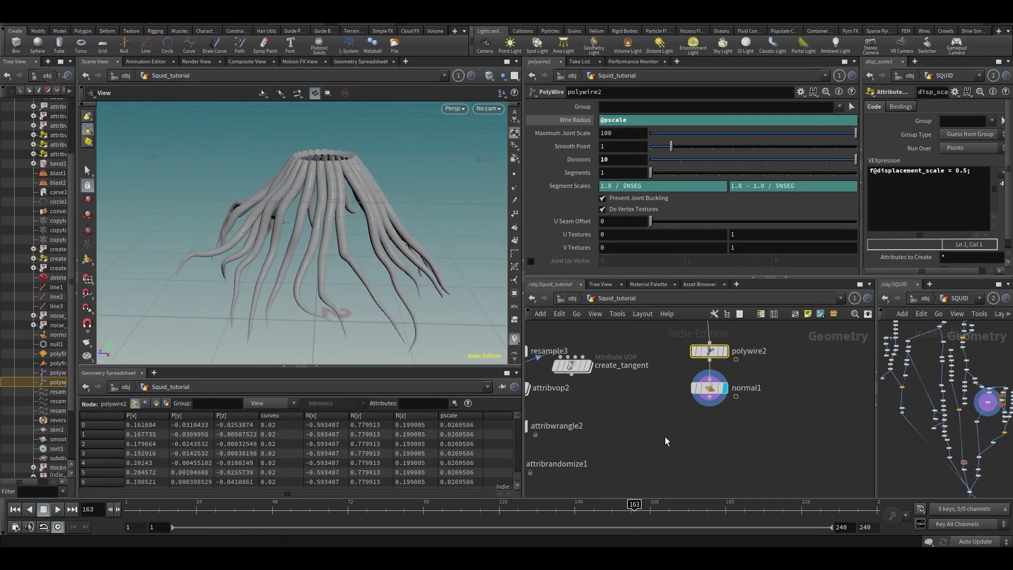
# Add a Merge node and place it well below copytopoints3 in the enlarged geometry network
pyautogui.scroll(-3, 666, 436)
pyautogui.moveTo(666, 435); pyautogui.dragTo(743, 319, button='middle')
pyautogui.moveTo(610, 429); pyautogui.dragTo(628, 407, button='middle')
pyautogui.press('Tab')
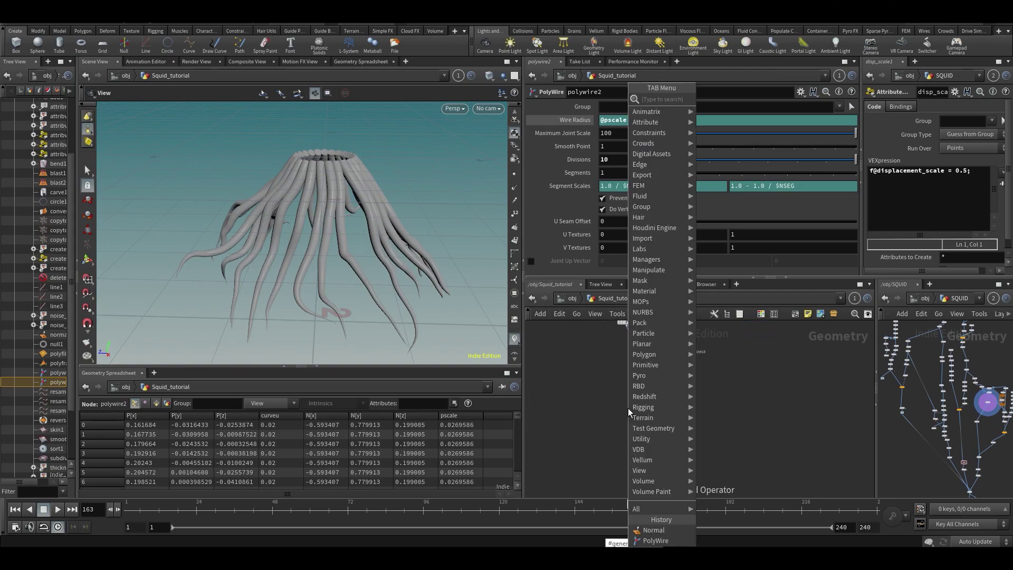
pyautogui.write('mer')
pyautogui.press('Return')
pyautogui.click(678, 468)
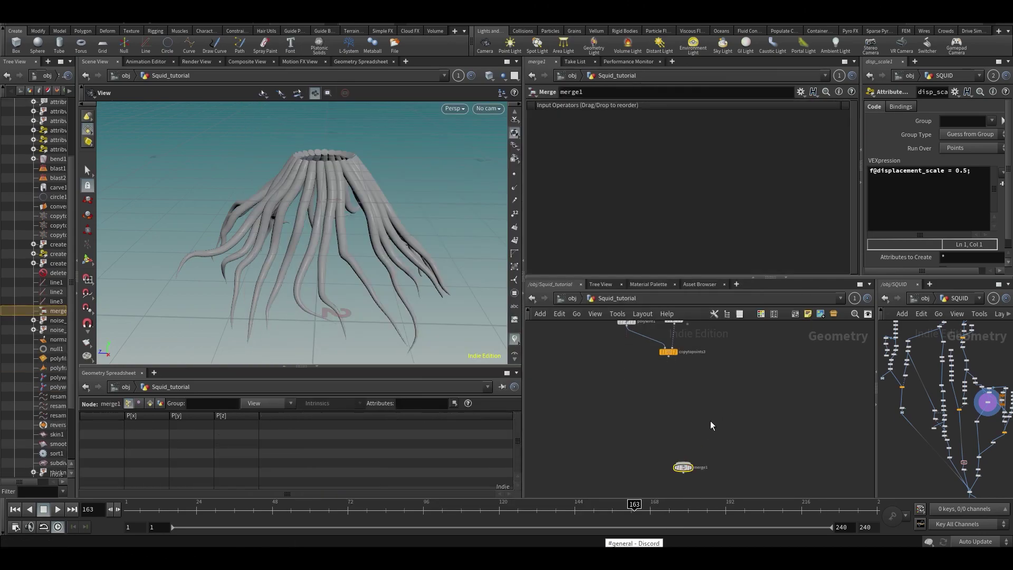
pyautogui.hotkey('ctrl', 'b')
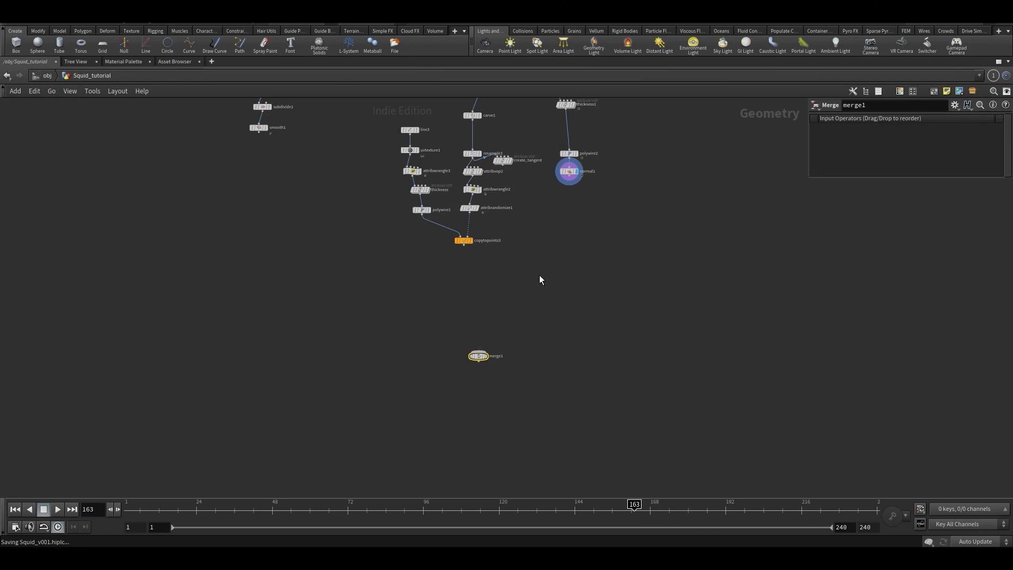
pyautogui.moveTo(620, 303); pyautogui.dragTo(672, 348, button='middle')
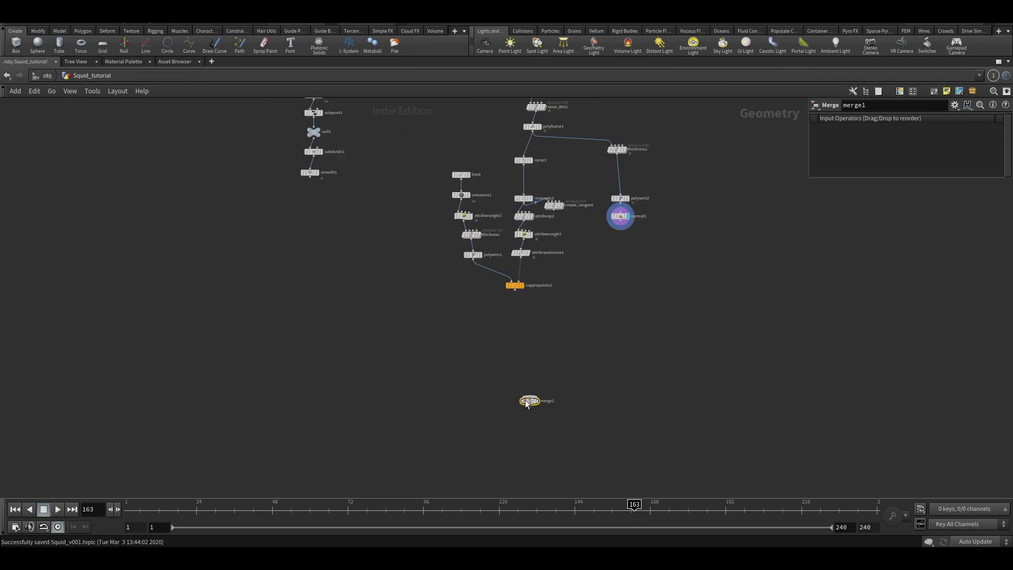
pyautogui.moveTo(526, 404); pyautogui.dragTo(495, 443)
# Wire smooth1, copytopoints3 and normal1 into merge1, display it and restore the full pane layout
pyautogui.click(496, 433)
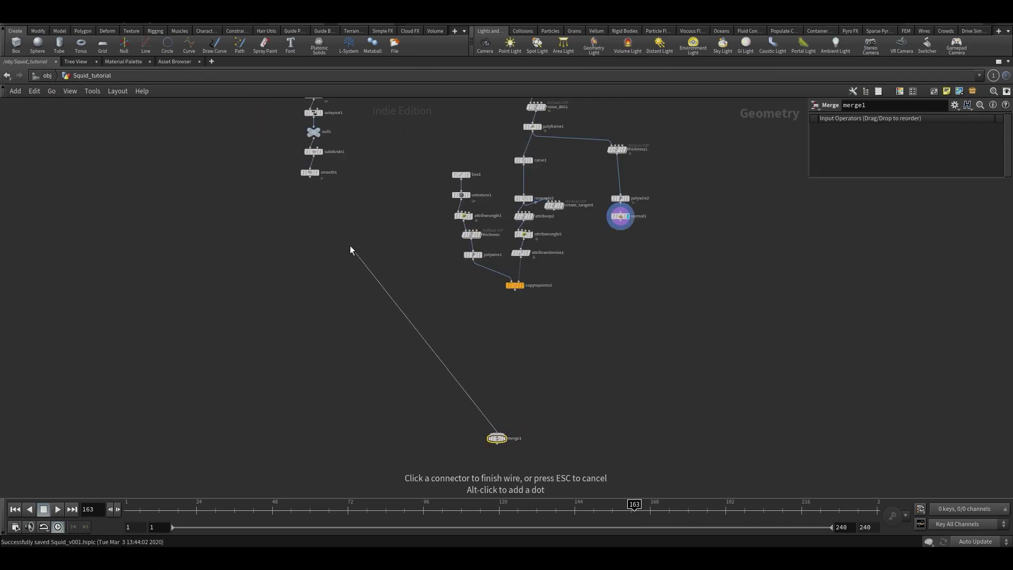
pyautogui.click(303, 186)
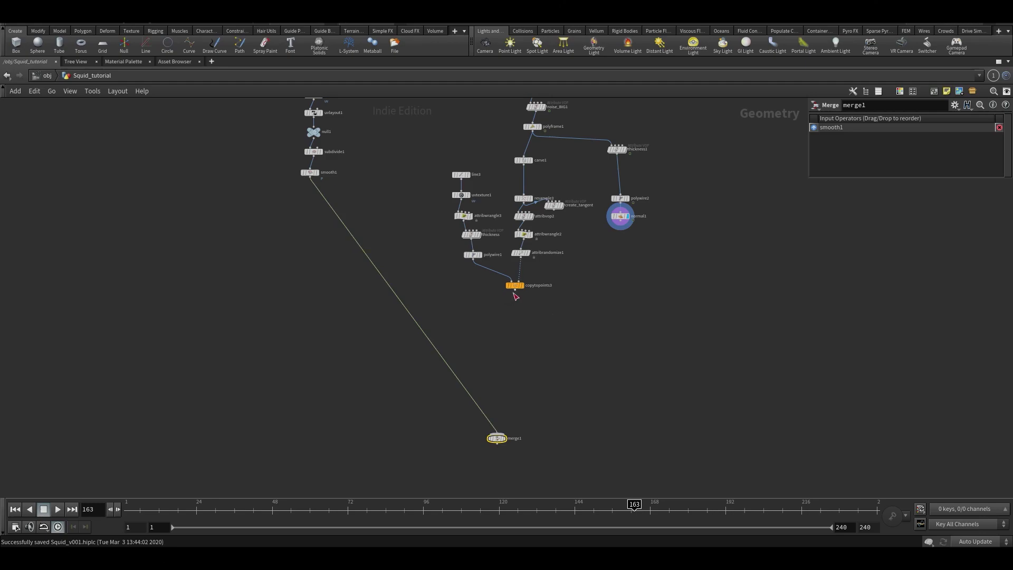
pyautogui.click(514, 291)
pyautogui.click(504, 431)
pyautogui.click(505, 432)
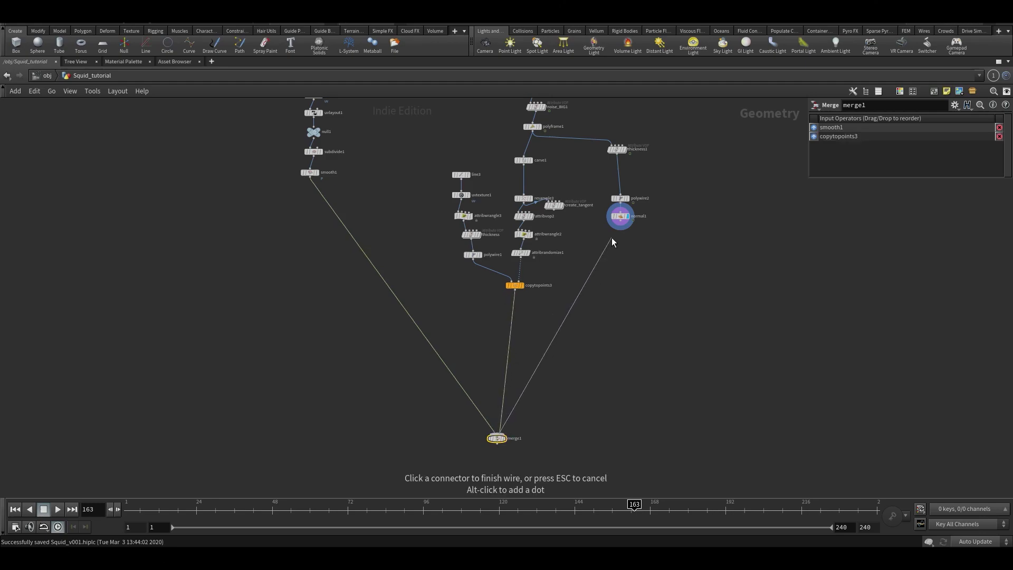
pyautogui.click(618, 228)
pyautogui.click(502, 439)
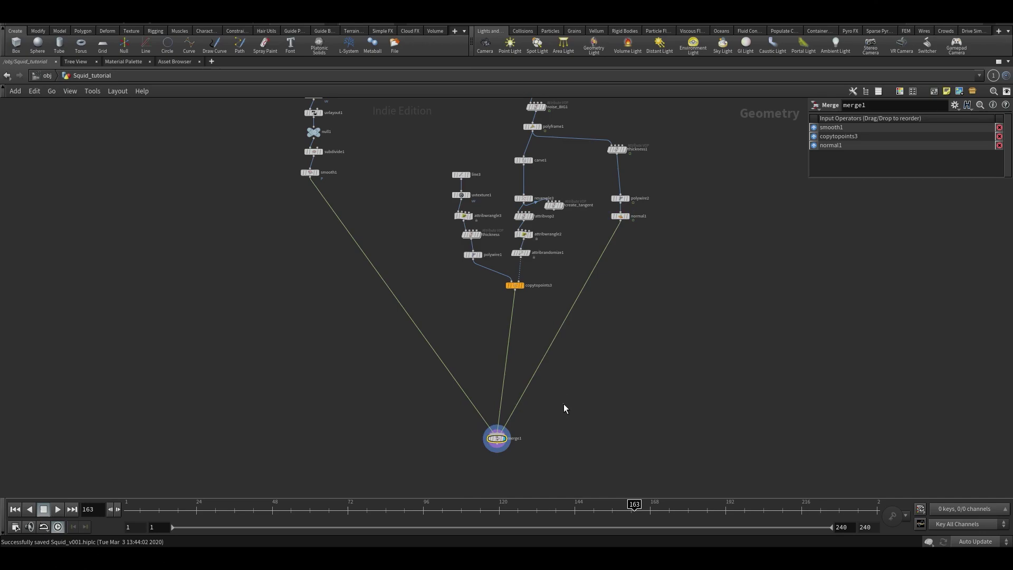
pyautogui.hotkey('ctrl', 'b')
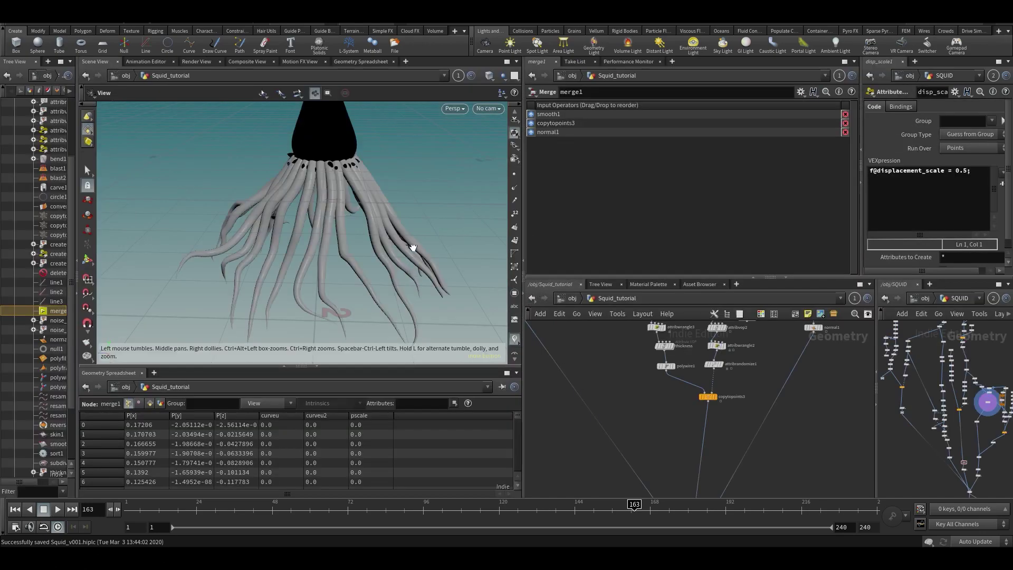
# Insert a Normal node on the wire between smooth1 and merge1 to fix the head's black shading
pyautogui.moveTo(611, 332); pyautogui.dragTo(688, 432, button='middle')
pyautogui.moveTo(272, 184); pyautogui.dragTo(291, 246, button='middle')
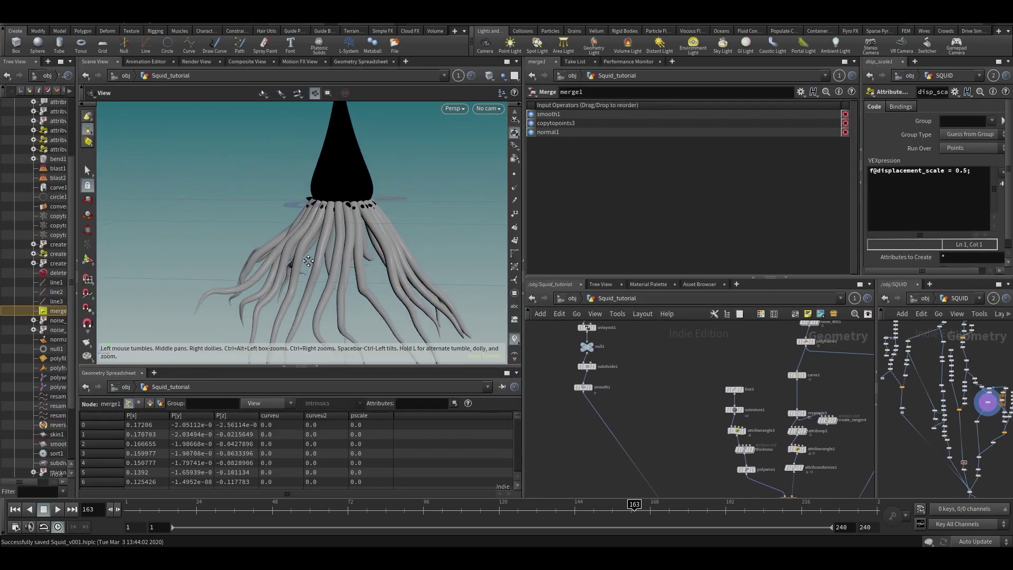
pyautogui.scroll(3, 354, 197)
pyautogui.moveTo(354, 197); pyautogui.dragTo(398, 203)
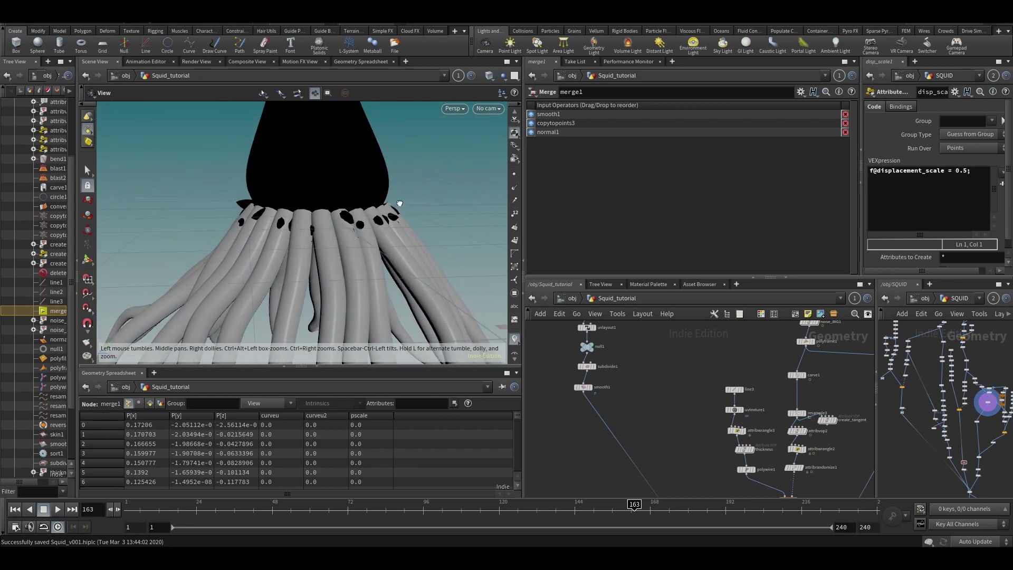
pyautogui.moveTo(663, 360); pyautogui.dragTo(628, 349, button='middle')
pyautogui.press('Tab')
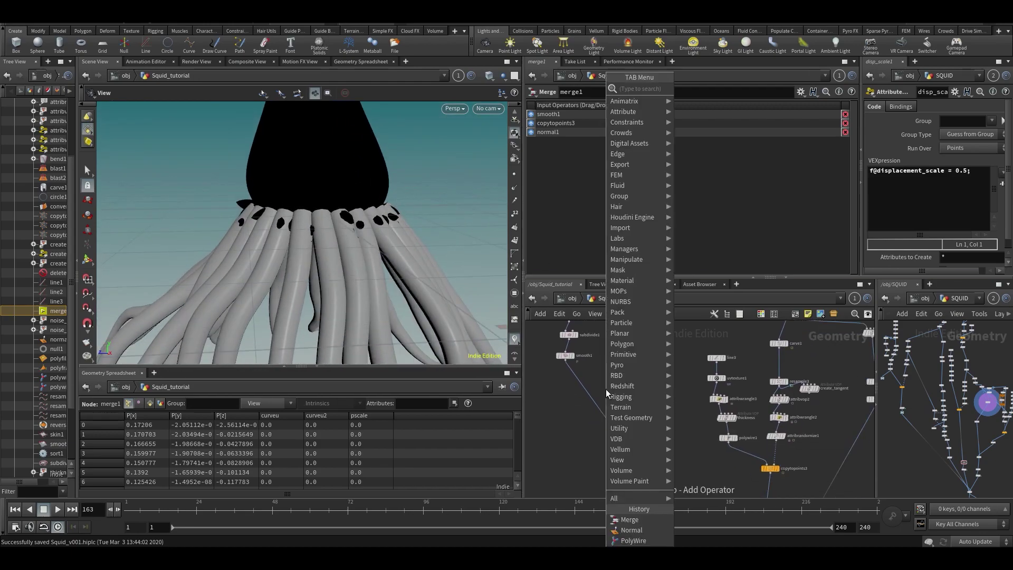
pyautogui.write('no')
pyautogui.press('Return')
pyautogui.scroll(3, 606, 388)
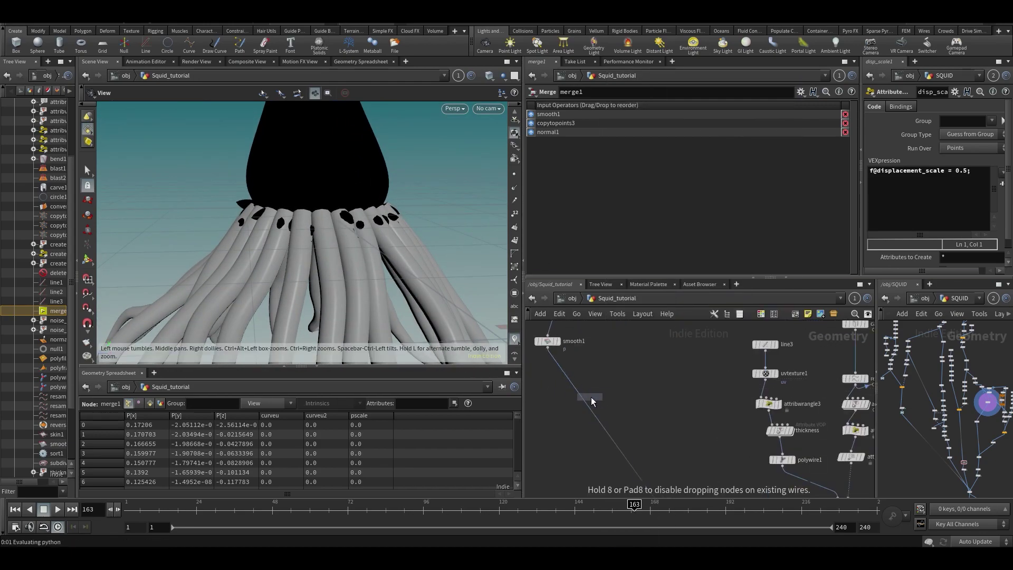
pyautogui.click(593, 396)
pyautogui.moveTo(595, 396); pyautogui.dragTo(568, 395)
pyautogui.moveTo(405, 252); pyautogui.dragTo(474, 248)
# Paste a copy of the Normal node onto the wire between copytopoints3 and merge1
pyautogui.moveTo(791, 491); pyautogui.dragTo(732, 355, button='middle')
pyautogui.hotkey('ctrl', 'v')
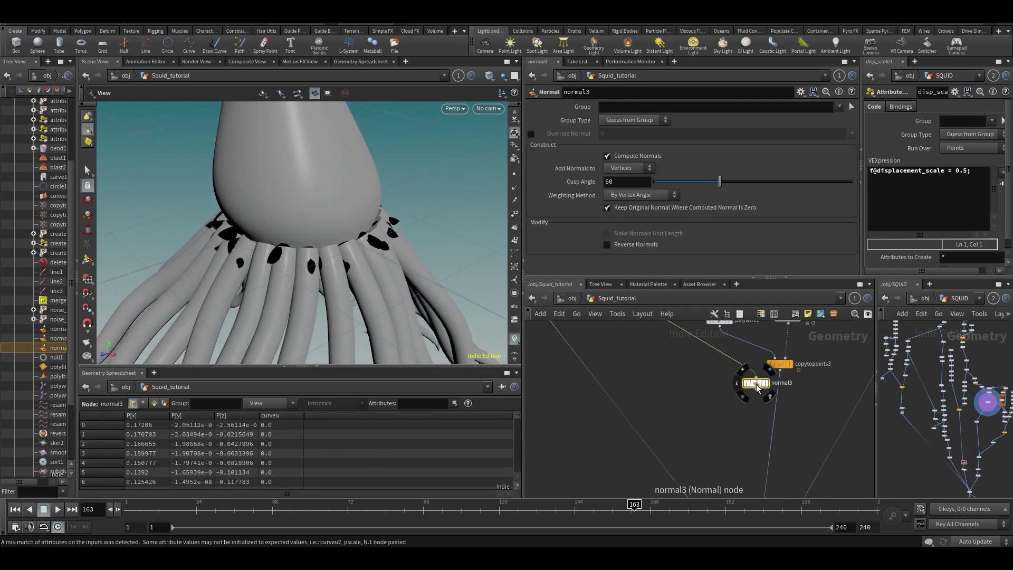
pyautogui.moveTo(755, 383); pyautogui.dragTo(777, 404)
pyautogui.moveTo(321, 242); pyautogui.dragTo(380, 244)
# Reduce the tentacle thickness by setting Input Number 2 of thickness1 to 0.027
pyautogui.moveTo(720, 380); pyautogui.dragTo(689, 460, button='middle')
pyautogui.moveTo(870, 398); pyautogui.dragTo(784, 443, button='middle')
pyautogui.moveTo(794, 386); pyautogui.dragTo(752, 468, button='middle')
pyautogui.click(771, 378)
pyautogui.scroll(-3, 751, 218)
pyautogui.scroll(-3, 751, 217)
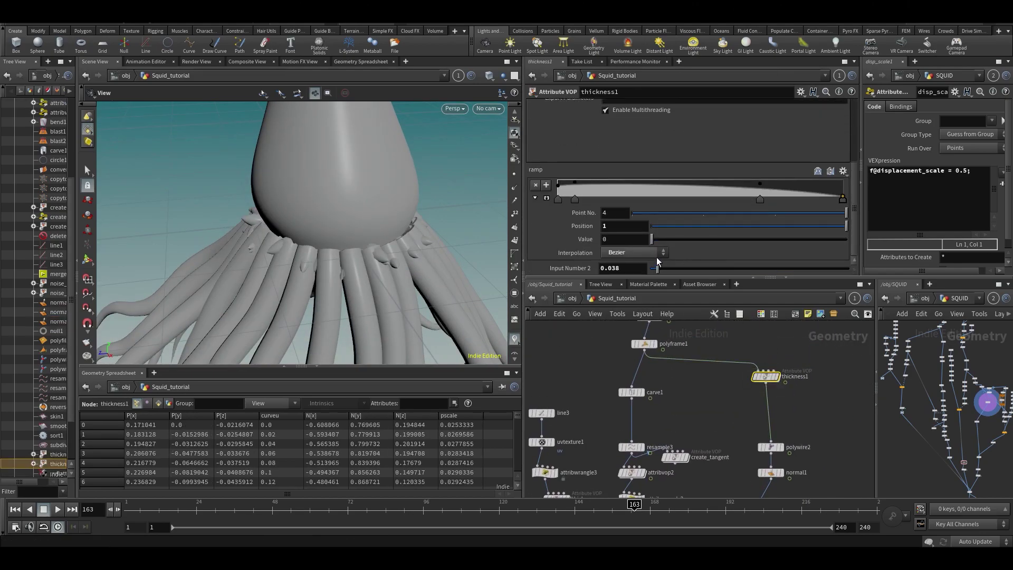
pyautogui.moveTo(657, 270); pyautogui.dragTo(656, 270)
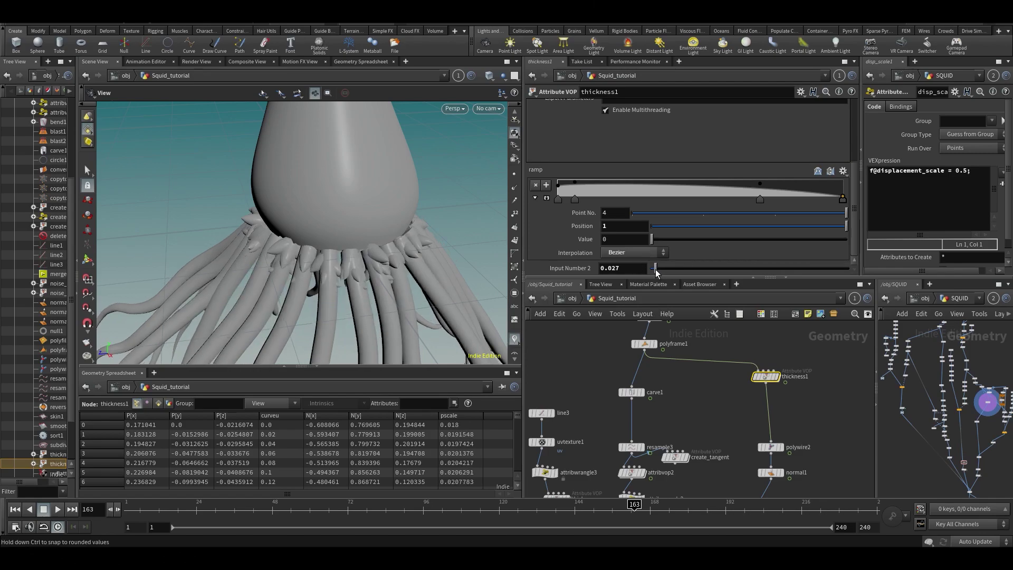
# Thicken the small copied pieces by setting Input Number 2 of the thickness node above polywire1 to 0.058
pyautogui.moveTo(713, 406); pyautogui.dragTo(756, 308, button='middle')
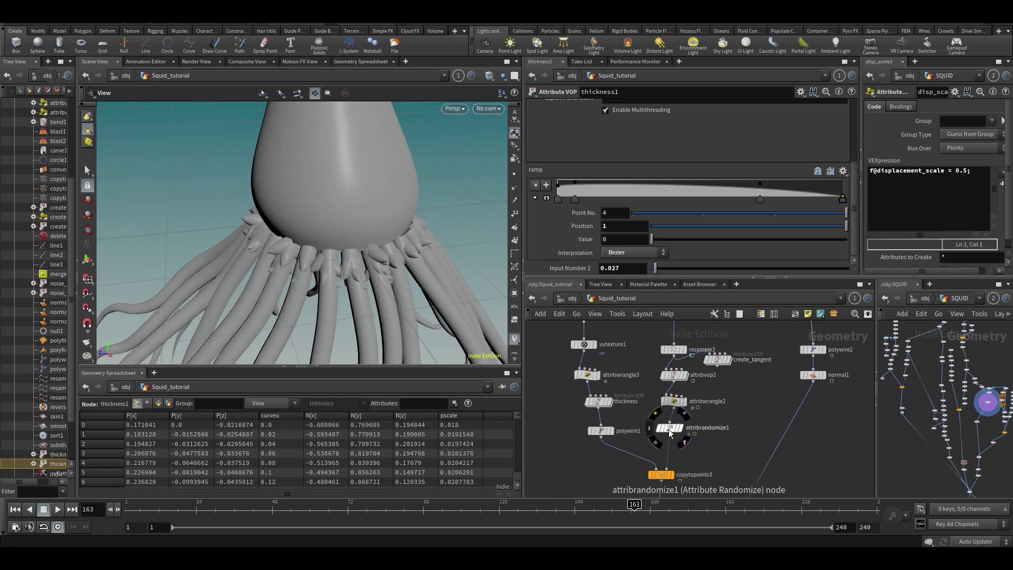
pyautogui.click(597, 401)
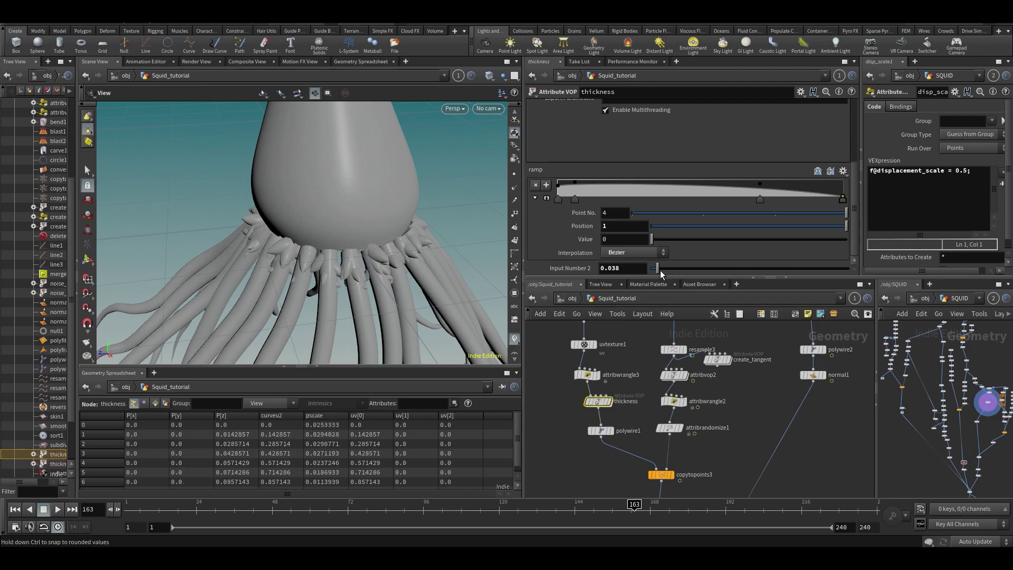
pyautogui.moveTo(638, 269); pyautogui.dragTo(631, 336, button='middle')
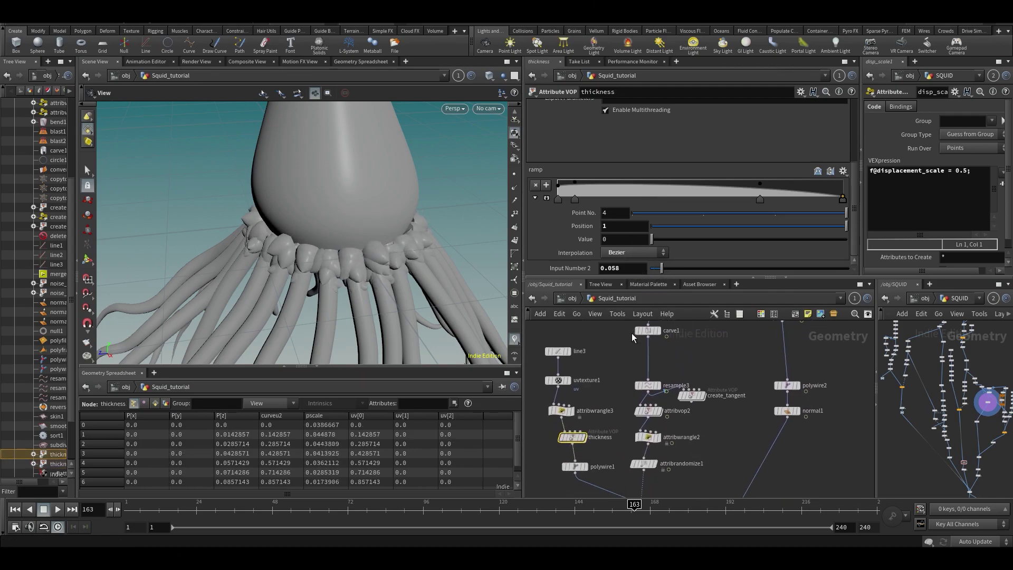
# Set the Second U of carve1 to 0.319
pyautogui.moveTo(671, 328); pyautogui.dragTo(670, 328)
pyautogui.moveTo(686, 133); pyautogui.dragTo(714, 143)
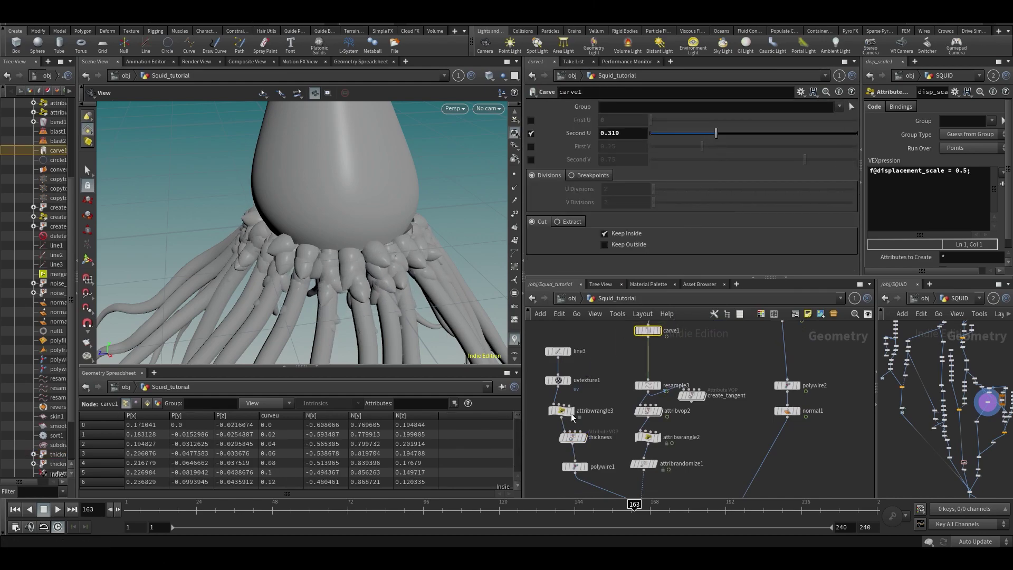
# Move ramp point 3 of the thickness node above polywire1 to position 0.67037 and value 0.666667, then inspect the shapes
pyautogui.moveTo(572, 416); pyautogui.dragTo(585, 358, button='middle')
pyautogui.click(645, 384)
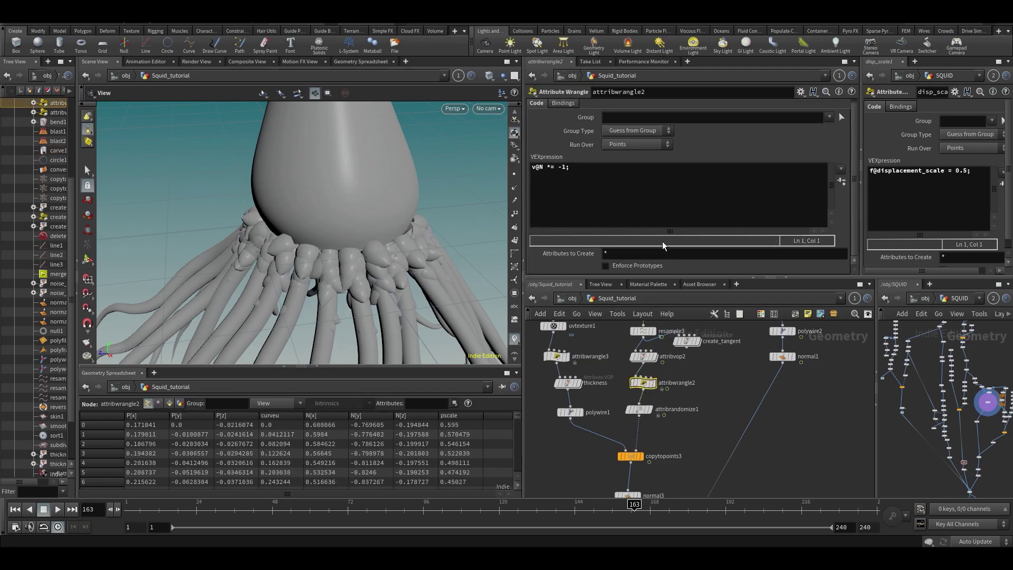
pyautogui.click(568, 382)
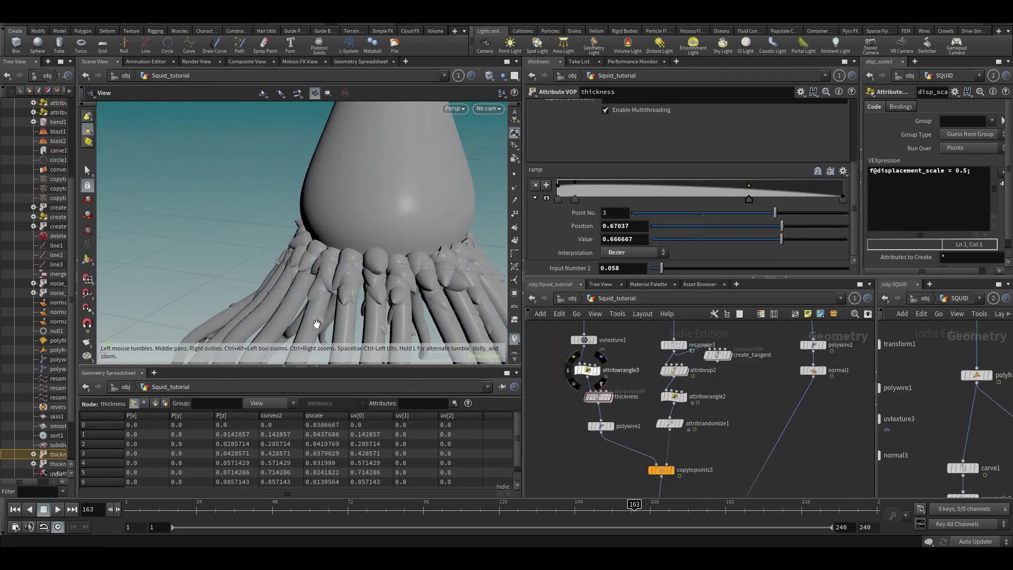
pyautogui.moveTo(316, 322); pyautogui.dragTo(372, 284)
pyautogui.scroll(2, 672, 407)
pyautogui.press('Tab')
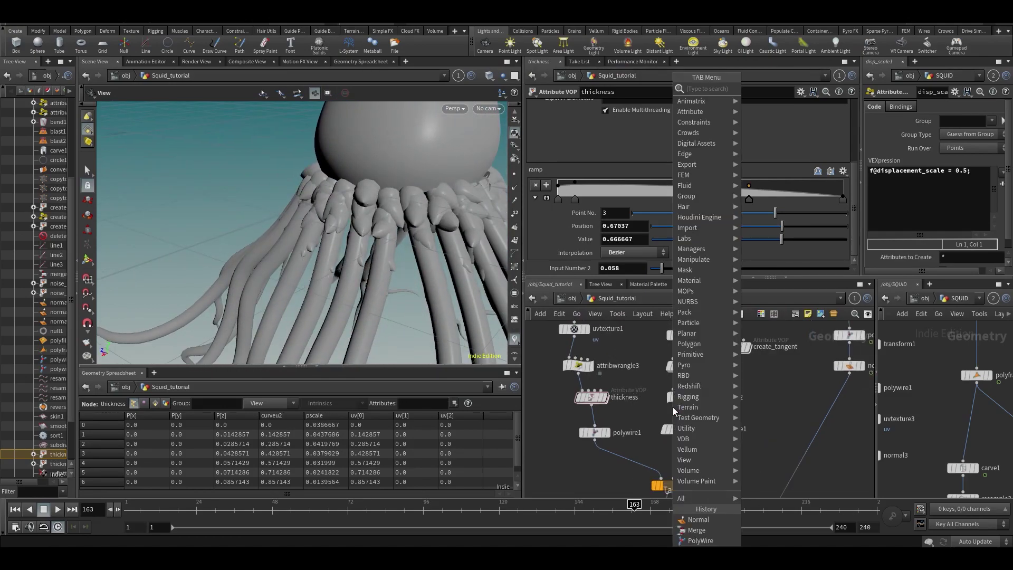
pyautogui.write('re')
pyautogui.press('Escape')
# Increase the density of the copied pieces by setting the Segments of resample3 to 28
pyautogui.click(682, 335)
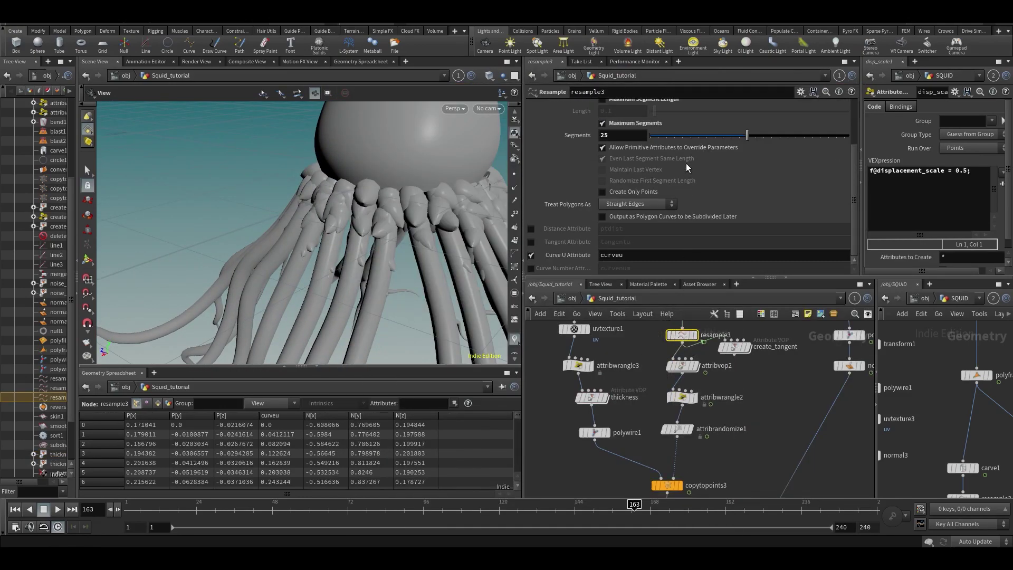
pyautogui.moveTo(746, 138)
pyautogui.mouseDown()
pyautogui.moveTo(777, 136)
pyautogui.moveTo(759, 136)
pyautogui.mouseUp()
pyautogui.moveTo(647, 397); pyautogui.dragTo(638, 433, button='middle')
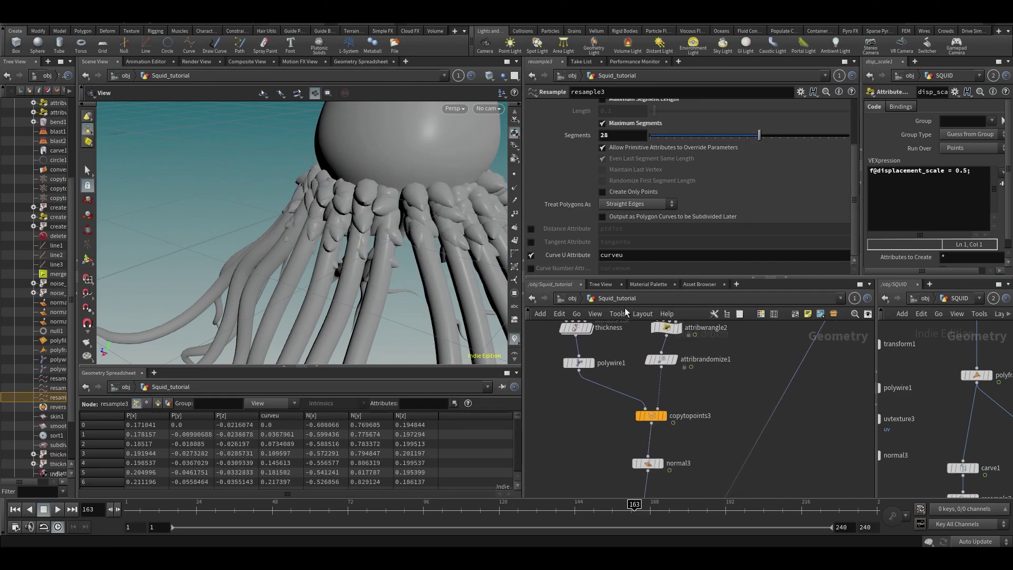
# Play the animation, scrub to frame 87 and examine the copied pieces around the squid's base
pyautogui.moveTo(348, 248); pyautogui.dragTo(313, 248)
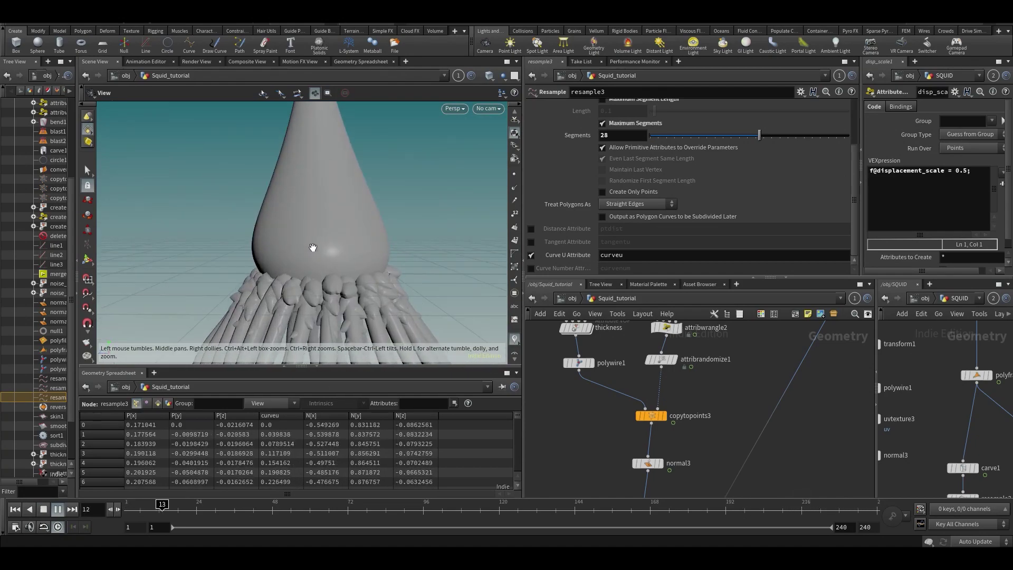
pyautogui.moveTo(269, 510); pyautogui.dragTo(395, 510)
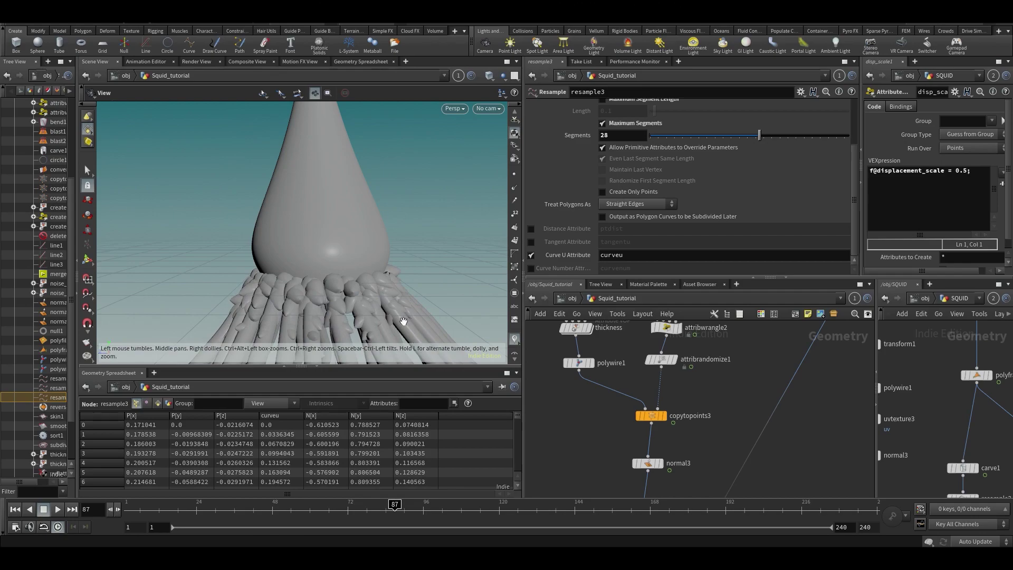
pyautogui.moveTo(403, 321); pyautogui.dragTo(400, 259, button='middle')
pyautogui.moveTo(801, 406); pyautogui.dragTo(781, 384, button='middle')
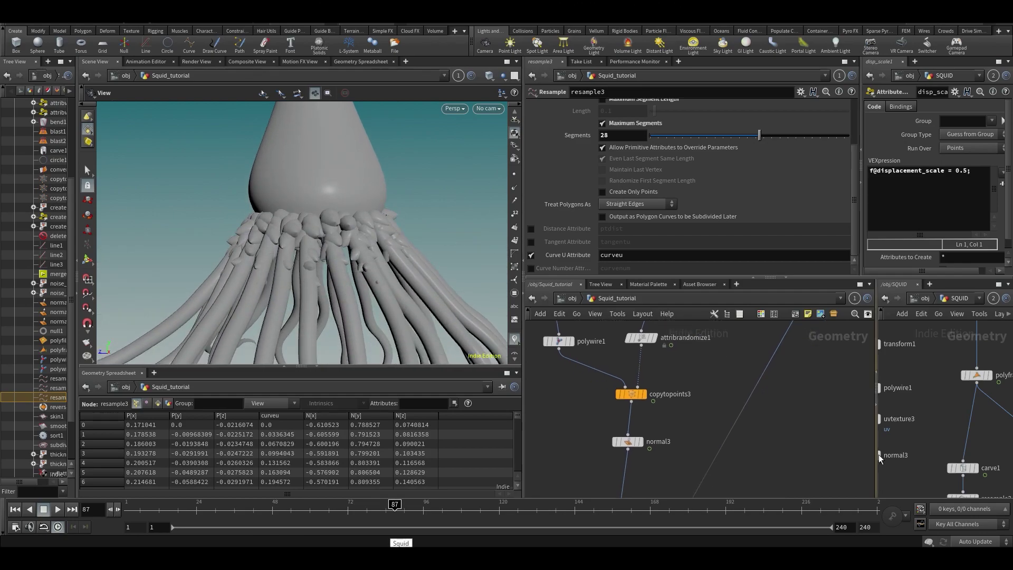
# Link the viewport to group 2 and display the Copy to Points node of the SQUID network to examine its copies
pyautogui.moveTo(876, 456); pyautogui.dragTo(830, 456)
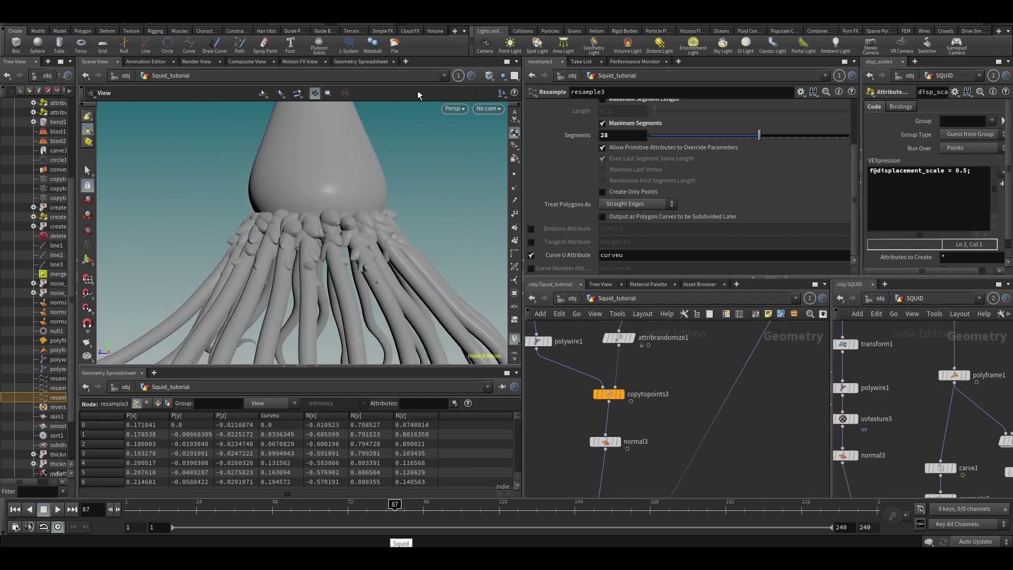
pyautogui.click(460, 77)
pyautogui.click(473, 143)
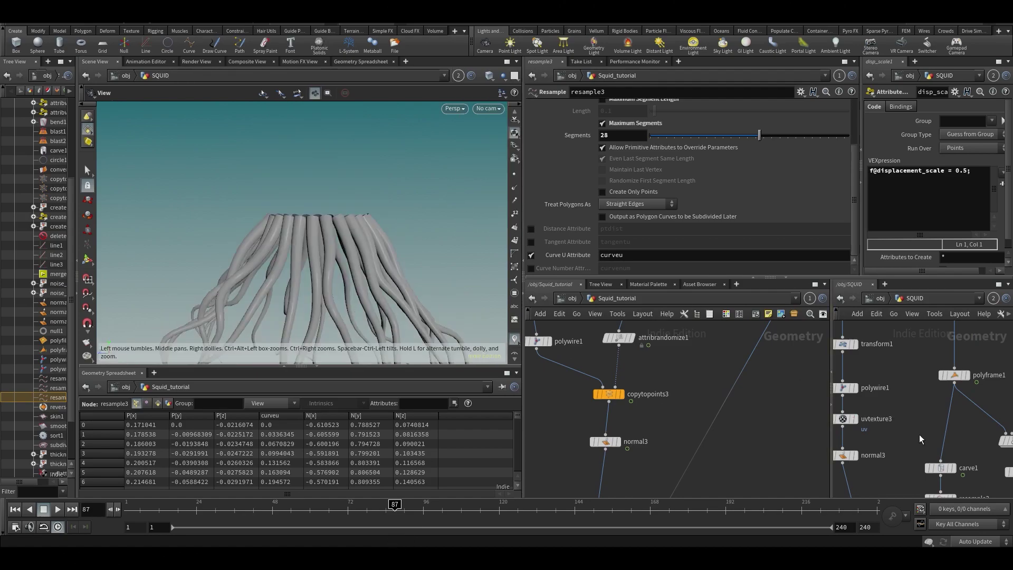
pyautogui.scroll(-4, 919, 434)
pyautogui.moveTo(942, 452); pyautogui.dragTo(896, 376, button='middle')
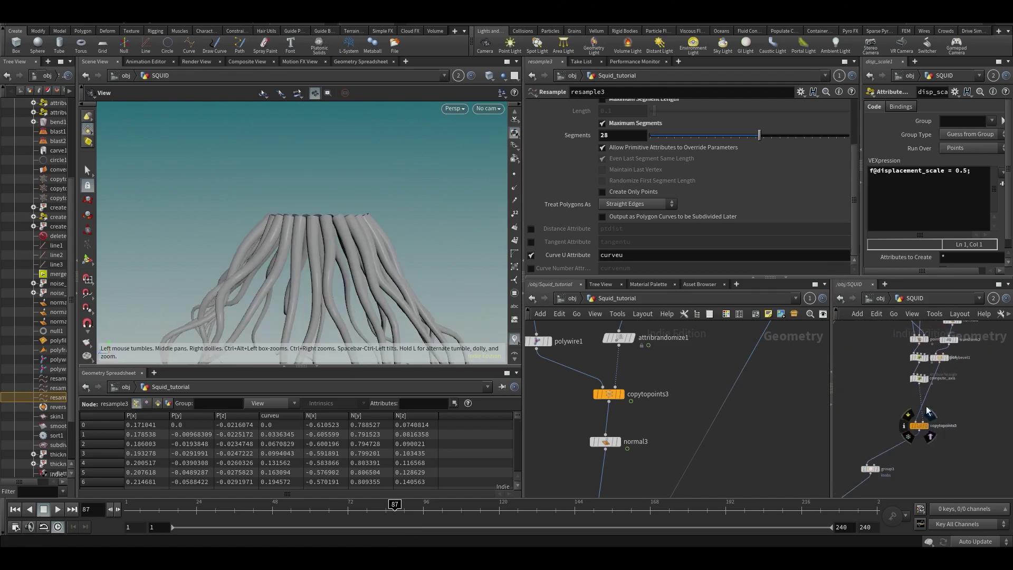
pyautogui.click(929, 410)
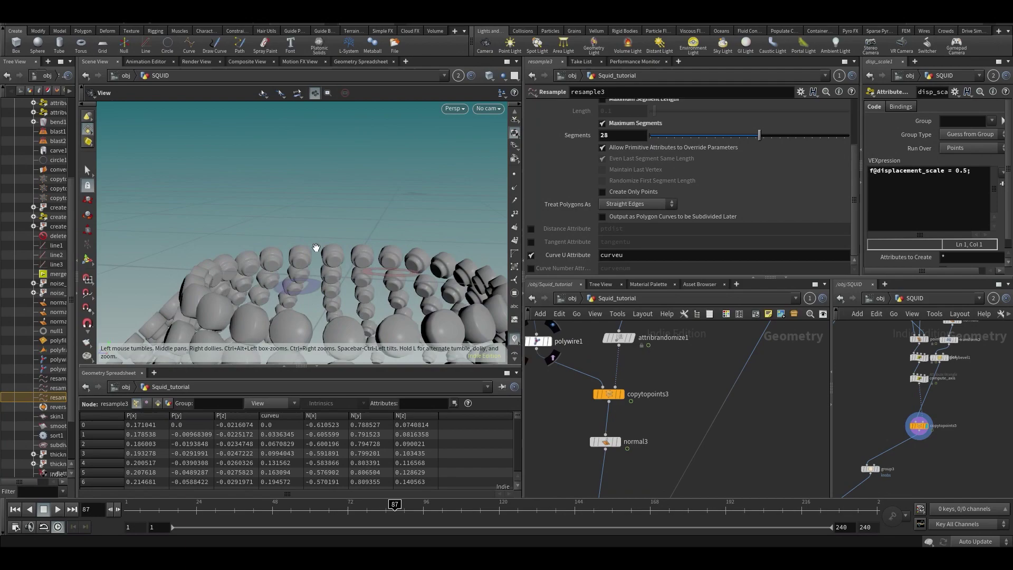
pyautogui.moveTo(316, 247); pyautogui.dragTo(296, 323)
pyautogui.moveTo(865, 367); pyautogui.dragTo(906, 422, button='middle')
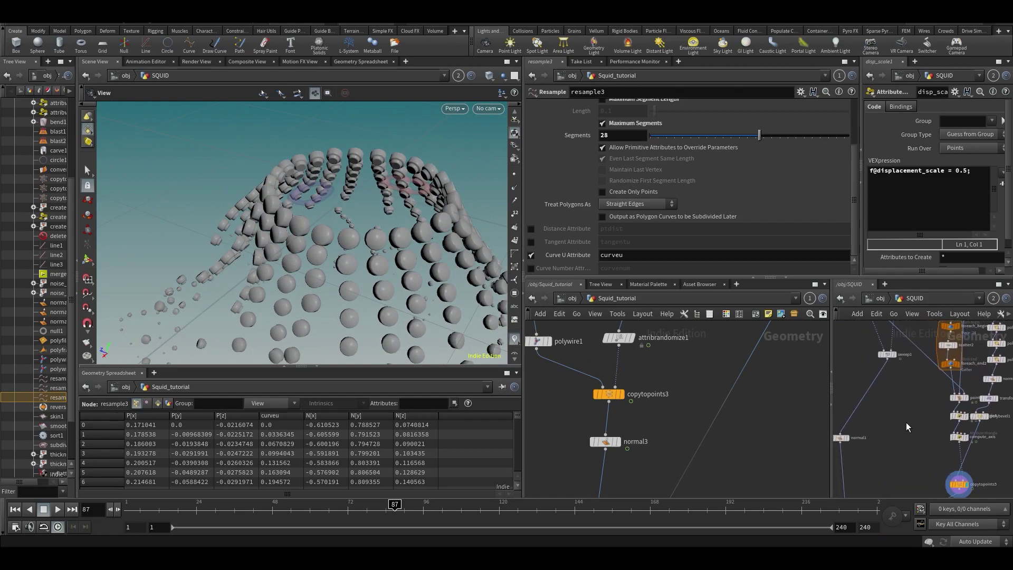
# Enlarge the network panes and link the viewport back to group 1, showing Squid_tutorial
pyautogui.moveTo(523, 423); pyautogui.dragTo(399, 416)
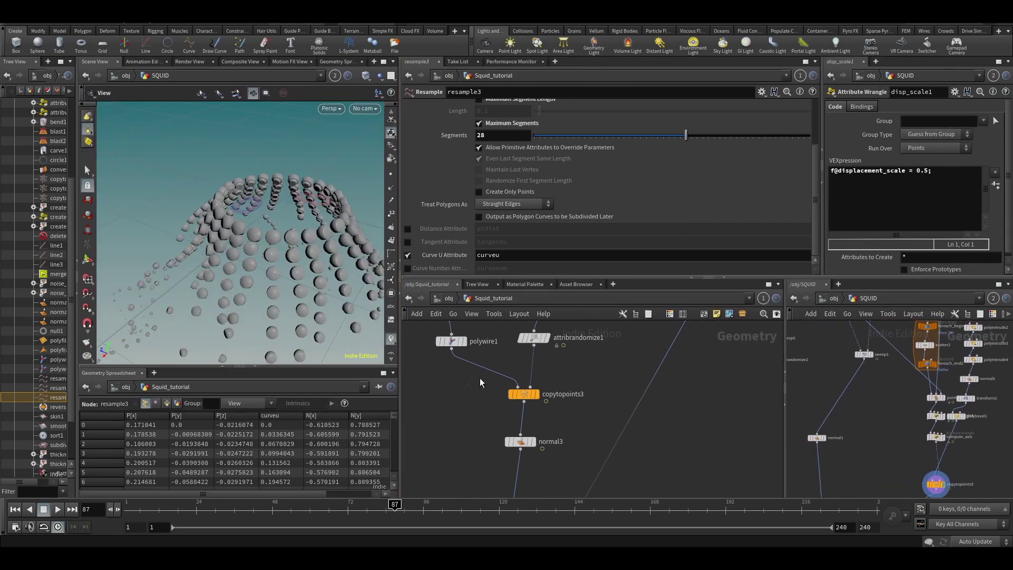
pyautogui.click(341, 75)
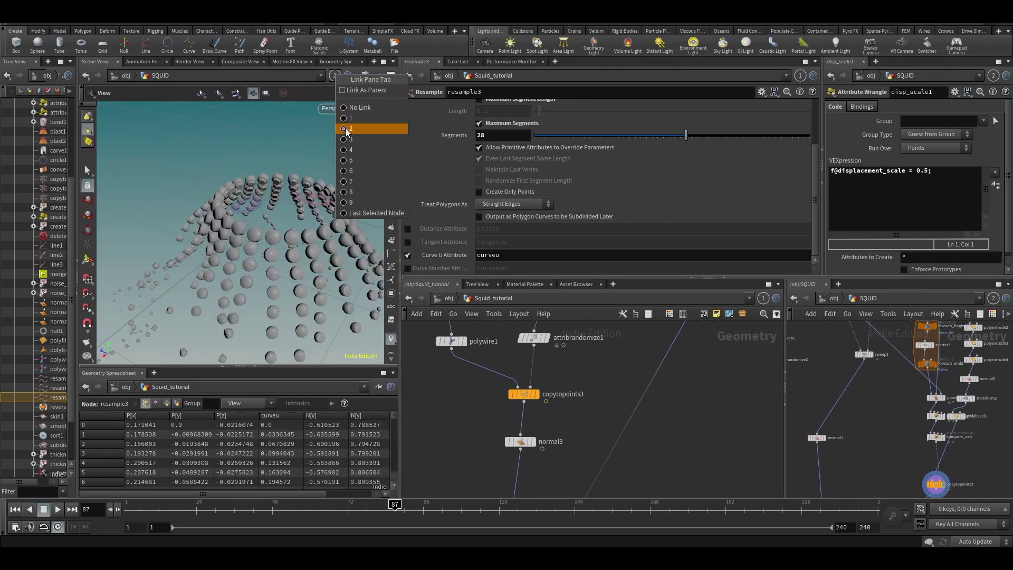
pyautogui.click(348, 133)
# Widen the viewport, locate sweep1 in the SQUID network and make it the displayed node
pyautogui.moveTo(888, 389); pyautogui.dragTo(934, 513, button='middle')
pyautogui.moveTo(931, 372); pyautogui.dragTo(927, 344, button='middle')
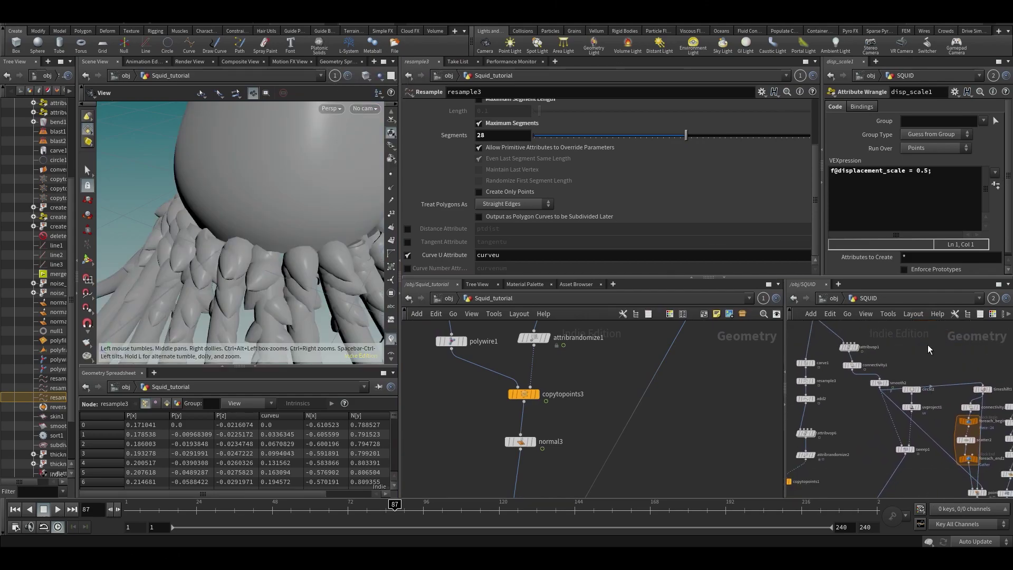
pyautogui.scroll(1, 929, 346)
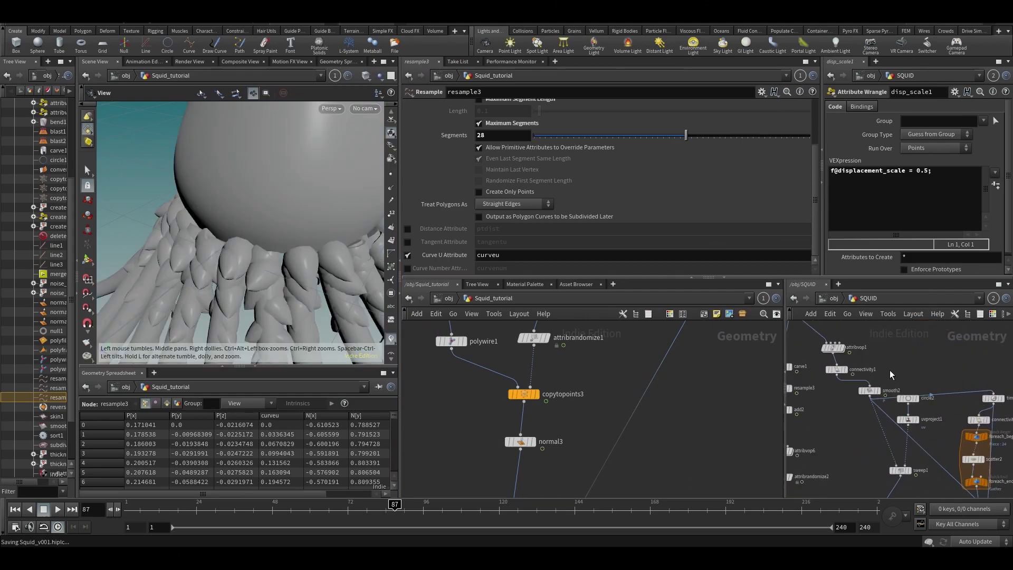
pyautogui.moveTo(928, 385); pyautogui.dragTo(857, 460, button='middle')
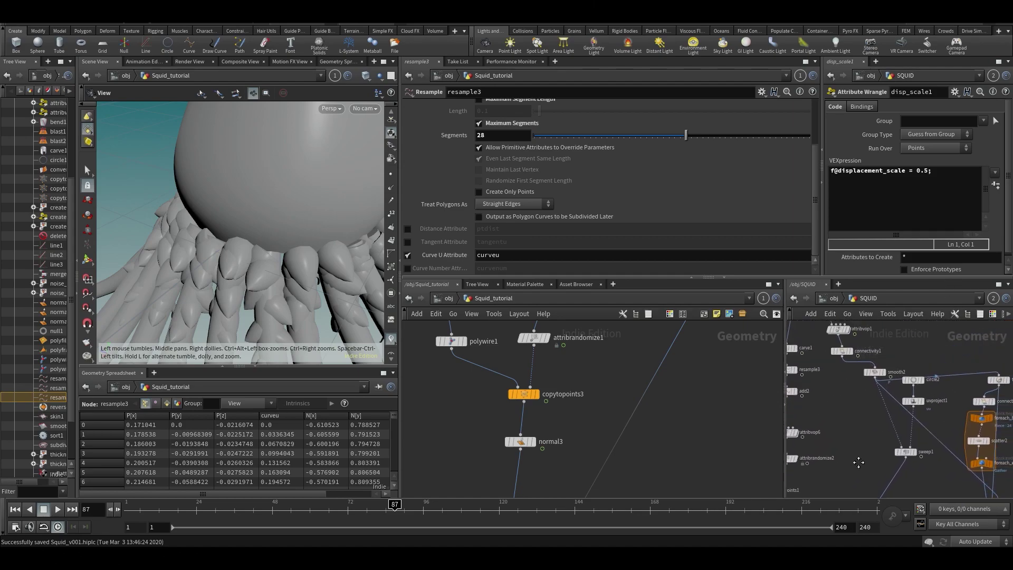
pyautogui.scroll(2, 857, 461)
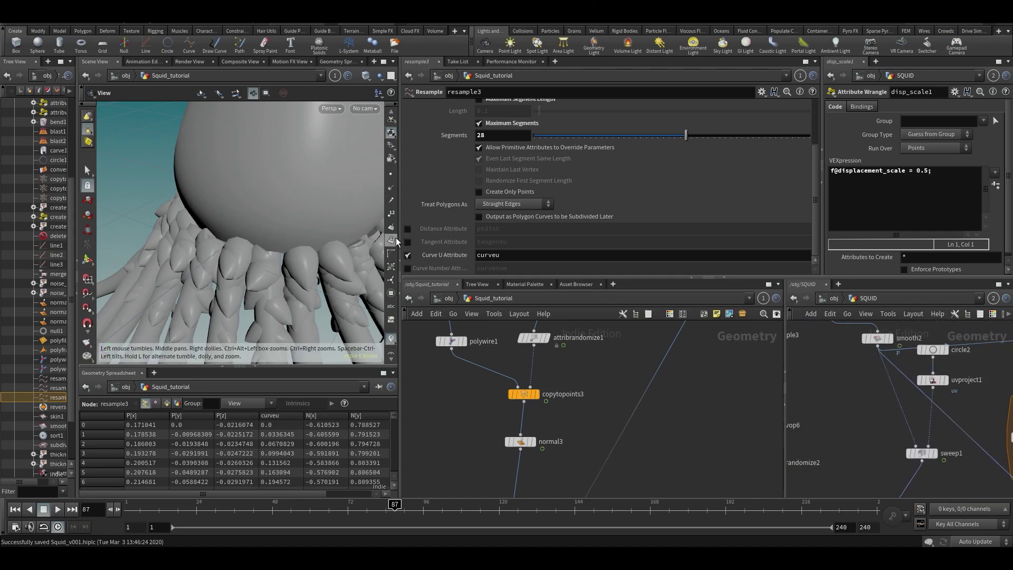
pyautogui.moveTo(399, 240); pyautogui.dragTo(507, 240)
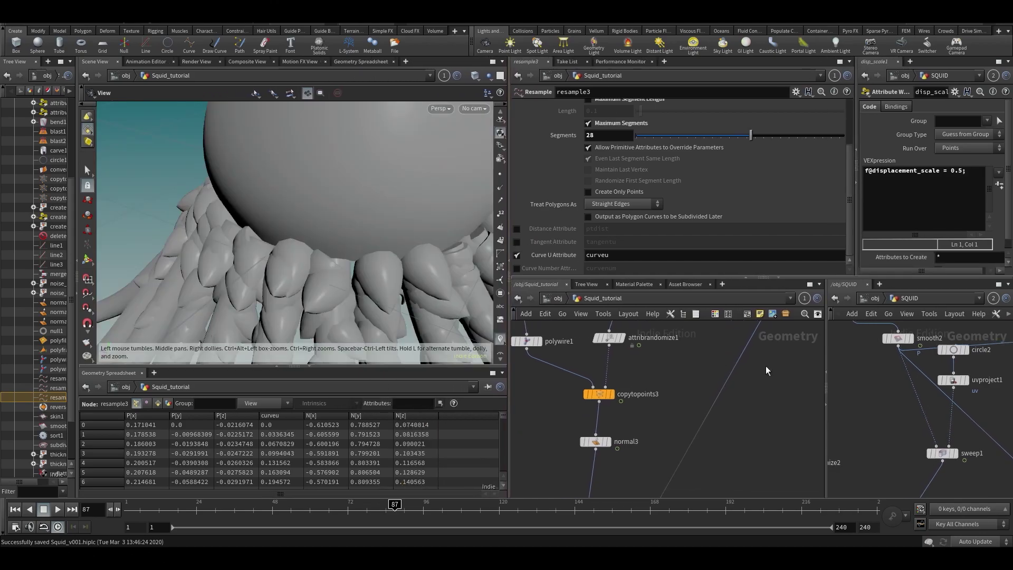
pyautogui.click(965, 438)
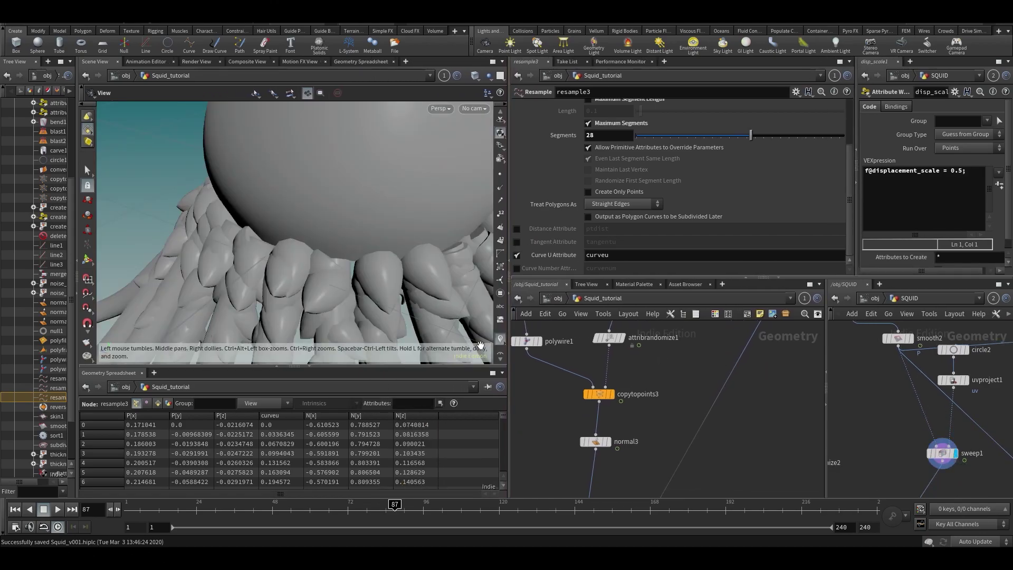
# Examine the Squid_tutorial tentacles from several angles and review the nodes around sweep1 in the SQUID network
pyautogui.moveTo(414, 298); pyautogui.dragTo(373, 157, button='middle')
pyautogui.moveTo(374, 157); pyautogui.dragTo(338, 206, button='right')
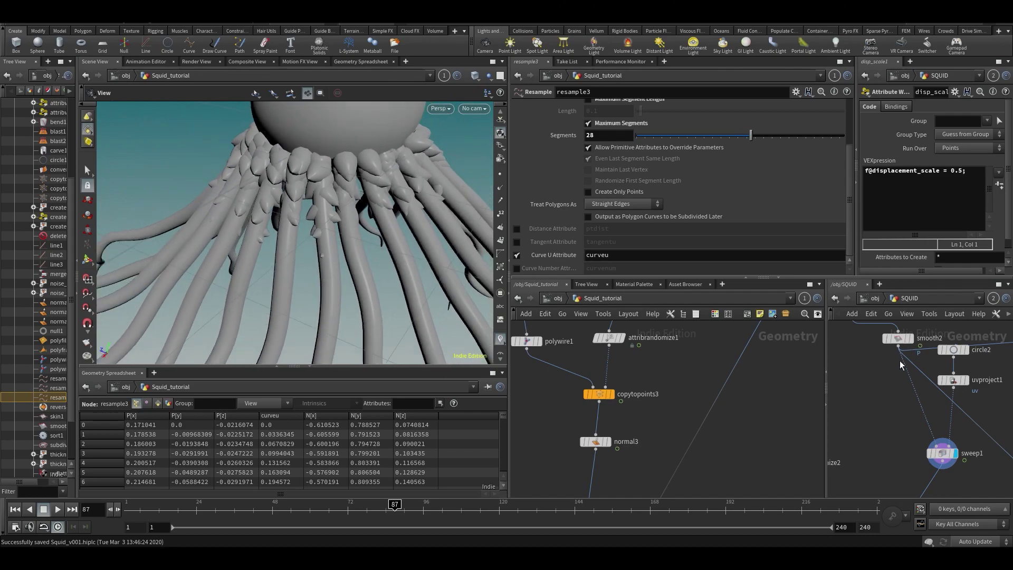
pyautogui.moveTo(895, 422); pyautogui.dragTo(898, 481, button='middle')
pyautogui.moveTo(860, 413); pyautogui.dragTo(860, 464, button='middle')
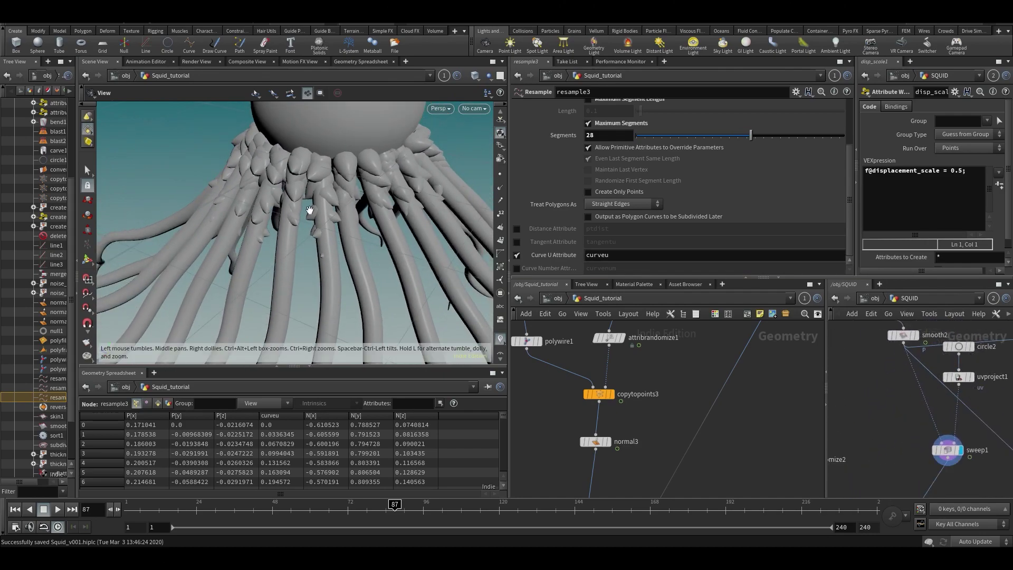
pyautogui.moveTo(311, 210); pyautogui.dragTo(330, 194)
pyautogui.moveTo(921, 414); pyautogui.dragTo(913, 441, button='middle')
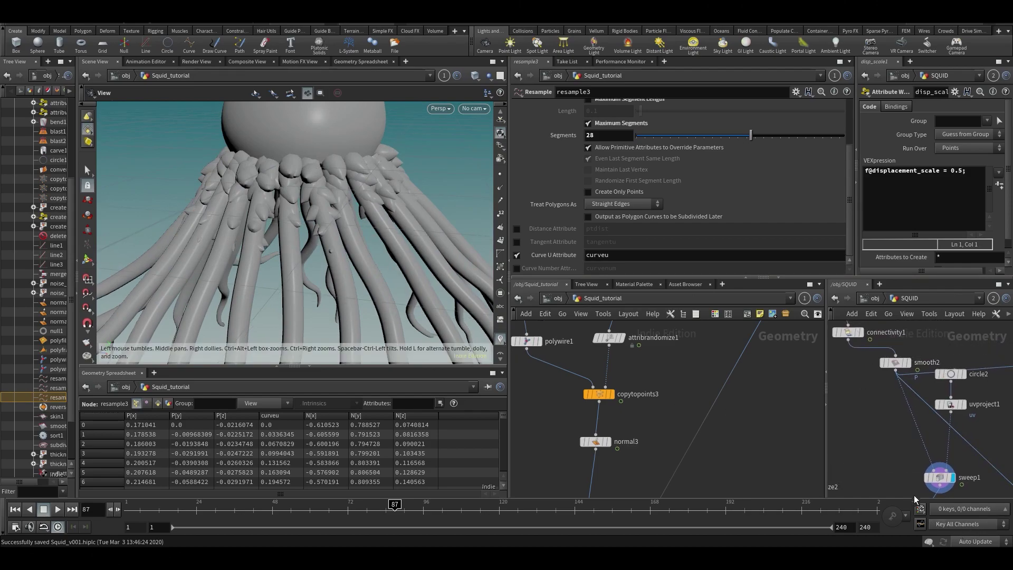
pyautogui.moveTo(915, 498); pyautogui.dragTo(912, 410, button='middle')
# Add a UV Quick Shade node and insert it directly after sweep1 in the SQUID network
pyautogui.press('Tab')
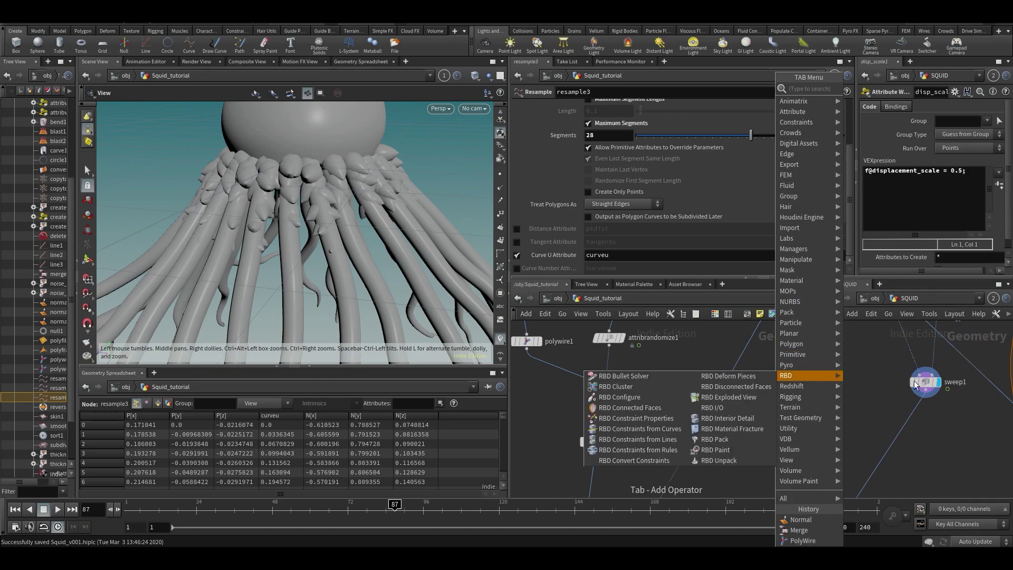
pyautogui.press('Escape')
pyautogui.press('Tab')
pyautogui.write('uv q')
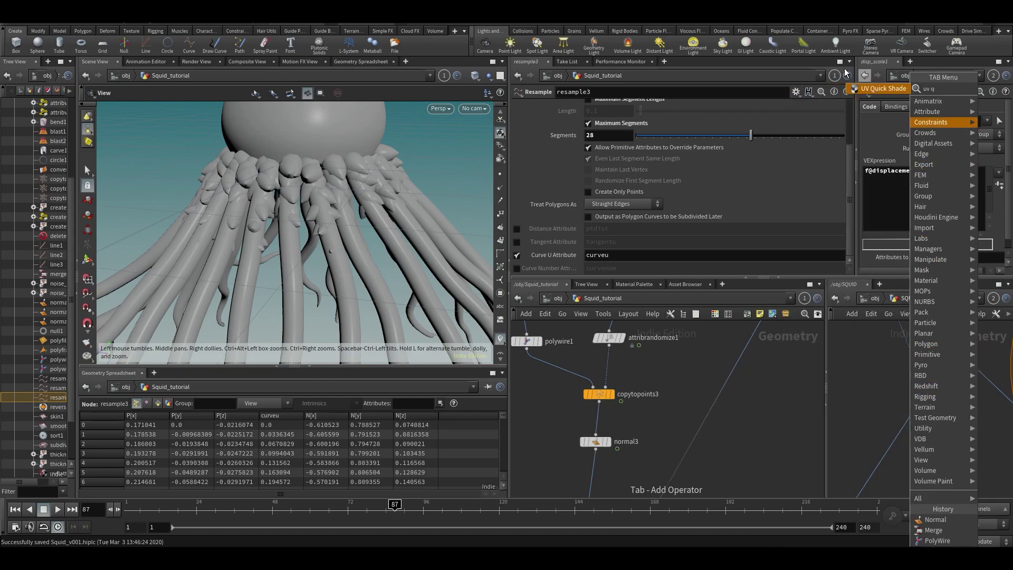
pyautogui.click(892, 89)
pyautogui.click(870, 422)
pyautogui.moveTo(870, 423); pyautogui.dragTo(899, 442)
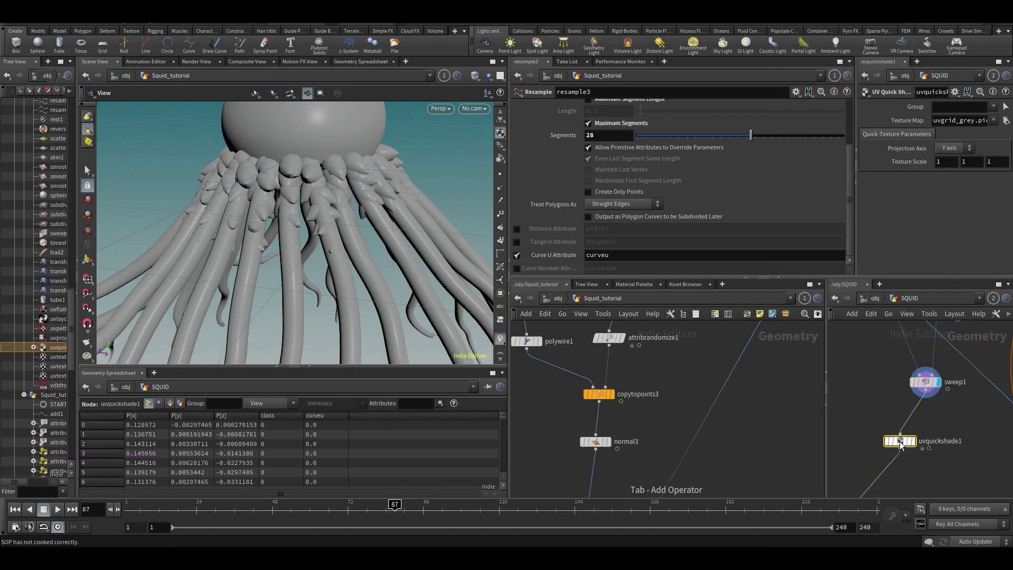
# Link the viewport to group 2 and display uvquickshade1 to examine the UV grid on the swept tentacles
pyautogui.click(445, 75)
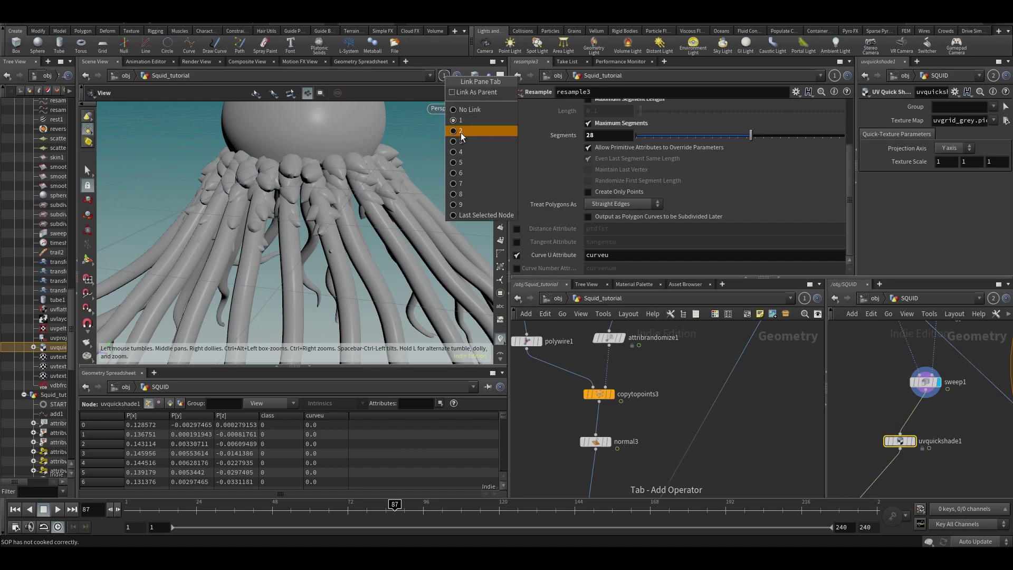
pyautogui.click(461, 131)
pyautogui.click(914, 428)
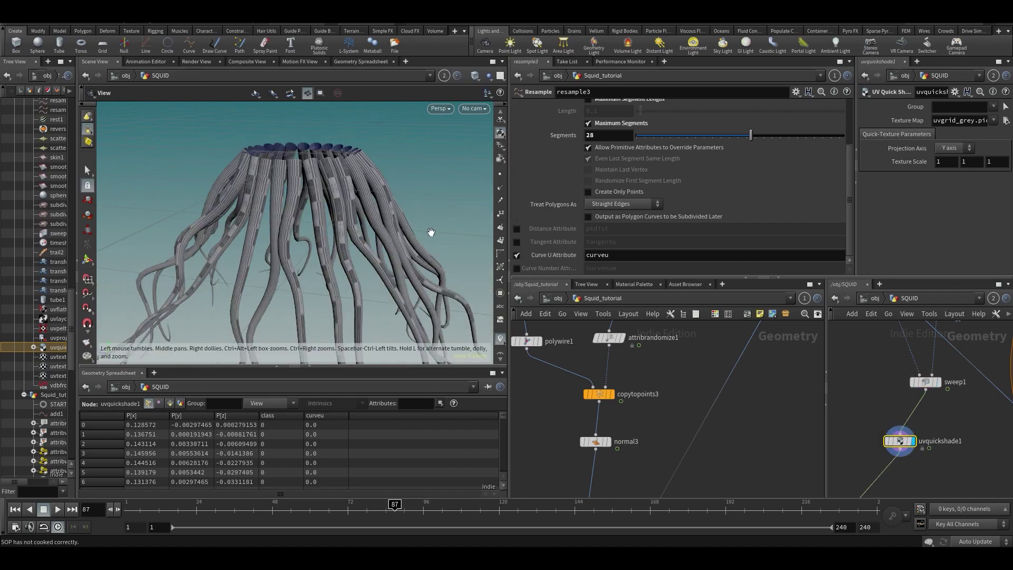
pyautogui.scroll(6, 339, 212)
pyautogui.moveTo(390, 213); pyautogui.dragTo(437, 235)
pyautogui.moveTo(692, 397); pyautogui.dragTo(745, 320, button='middle')
pyautogui.scroll(-1, 754, 364)
# Move uvquickshade1 out of the SQUID network into Squid_tutorial, connect it after normal1 and display it
pyautogui.click(903, 443)
pyautogui.hotkey('ctrl', 'x')
pyautogui.moveTo(776, 352); pyautogui.dragTo(646, 546, button='middle')
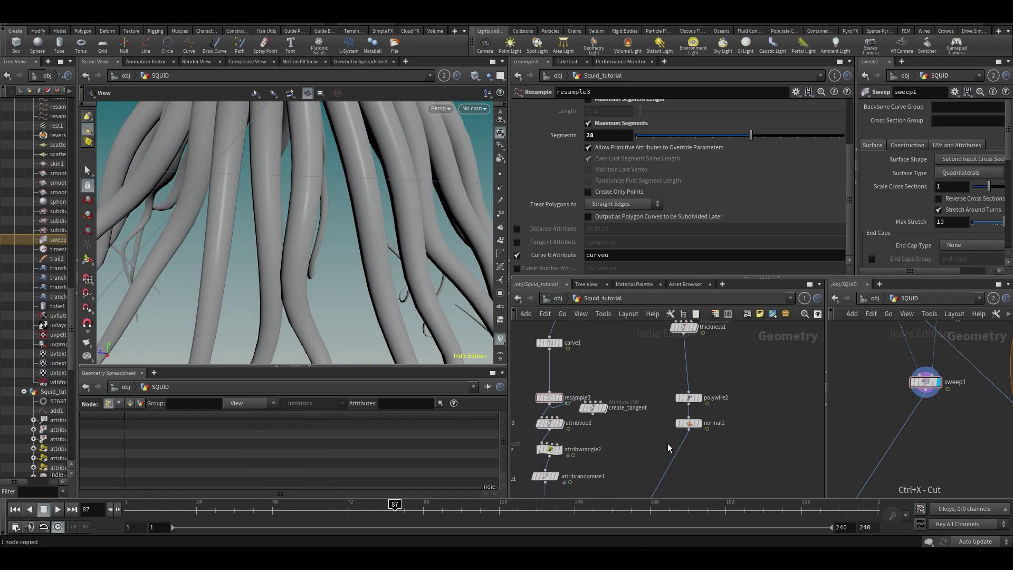
pyautogui.hotkey('ctrl', 'v')
pyautogui.click(673, 454)
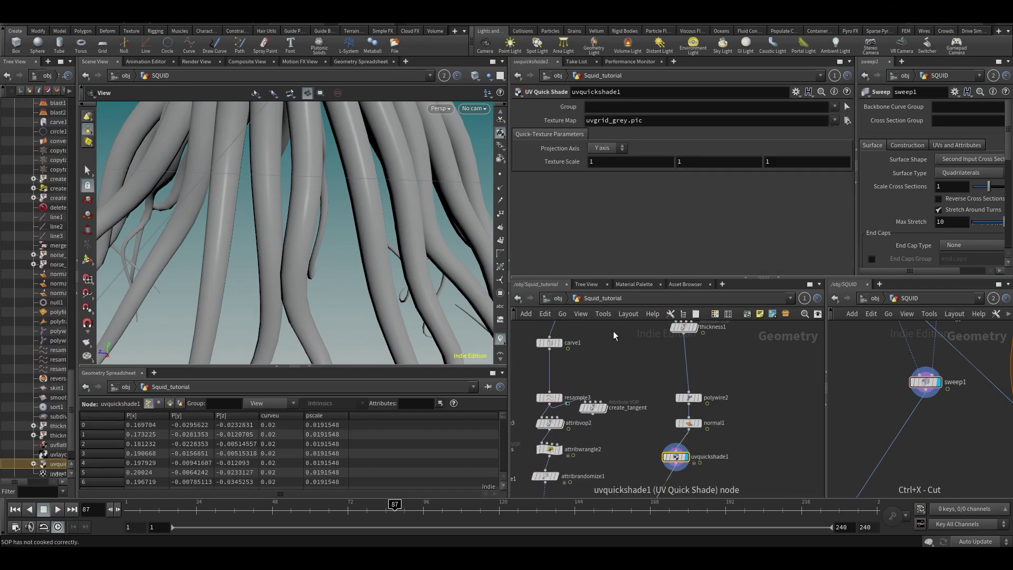
# Link the viewport to group 1 and examine the UV grid on the PolyWire tentacles, including a brief check of the UV view
pyautogui.click(444, 75)
pyautogui.click(460, 124)
pyautogui.moveTo(387, 185); pyautogui.dragTo(344, 209)
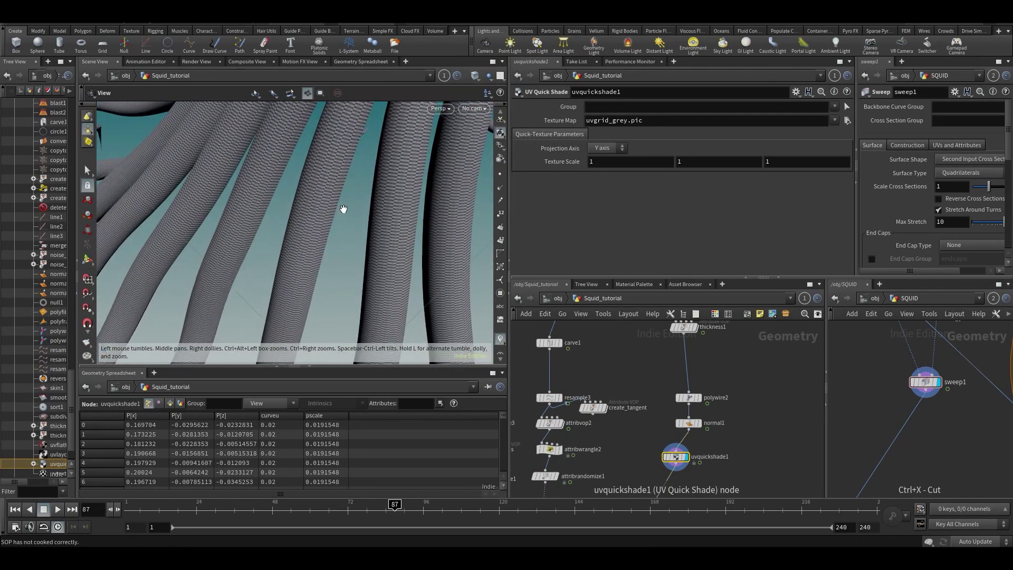
pyautogui.scroll(5, 343, 209)
pyautogui.scroll(-5, 278, 208)
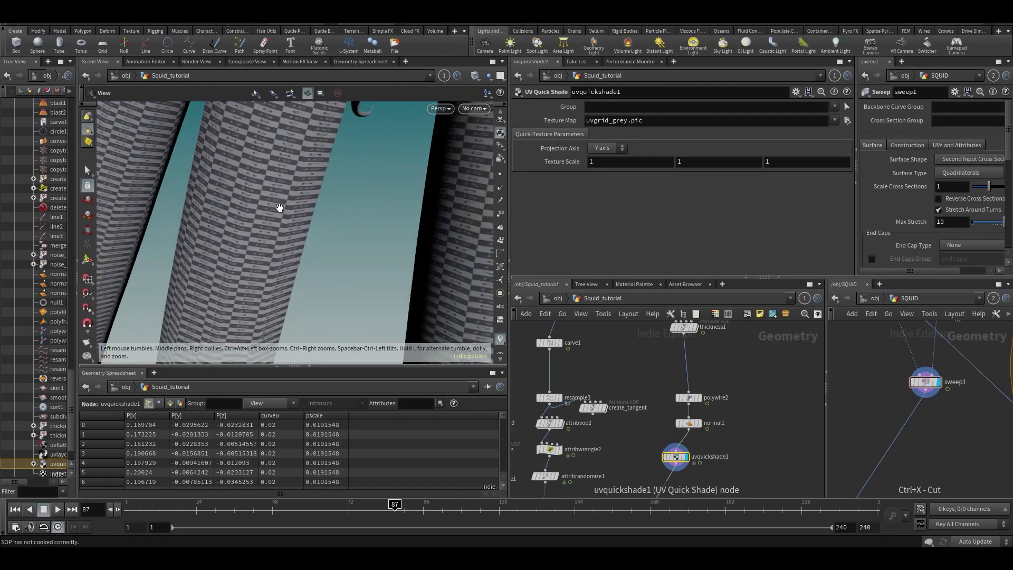
pyautogui.moveTo(283, 188); pyautogui.dragTo(341, 323)
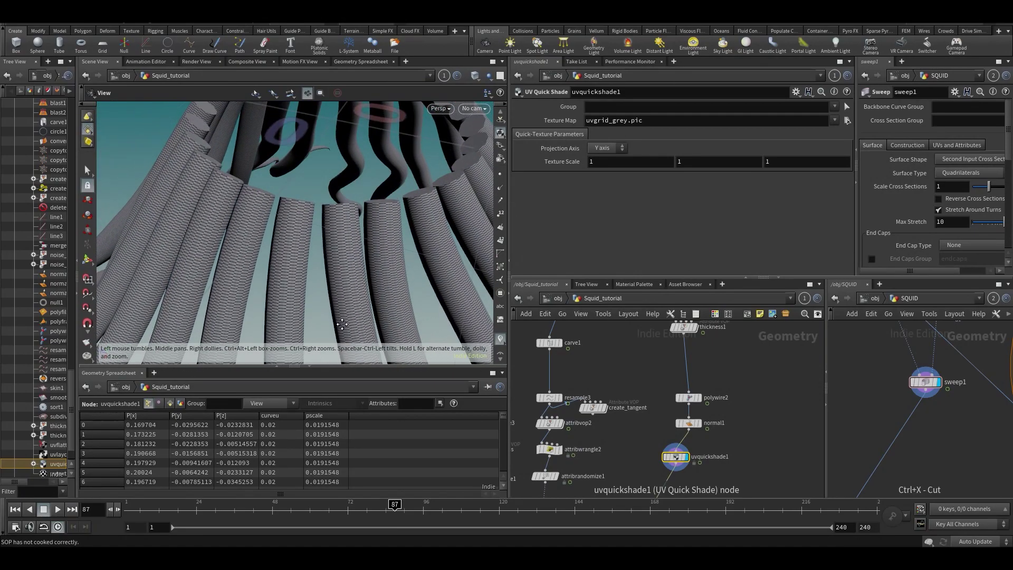
pyautogui.hotkey('space', '5')
pyautogui.hotkey('space', '1')
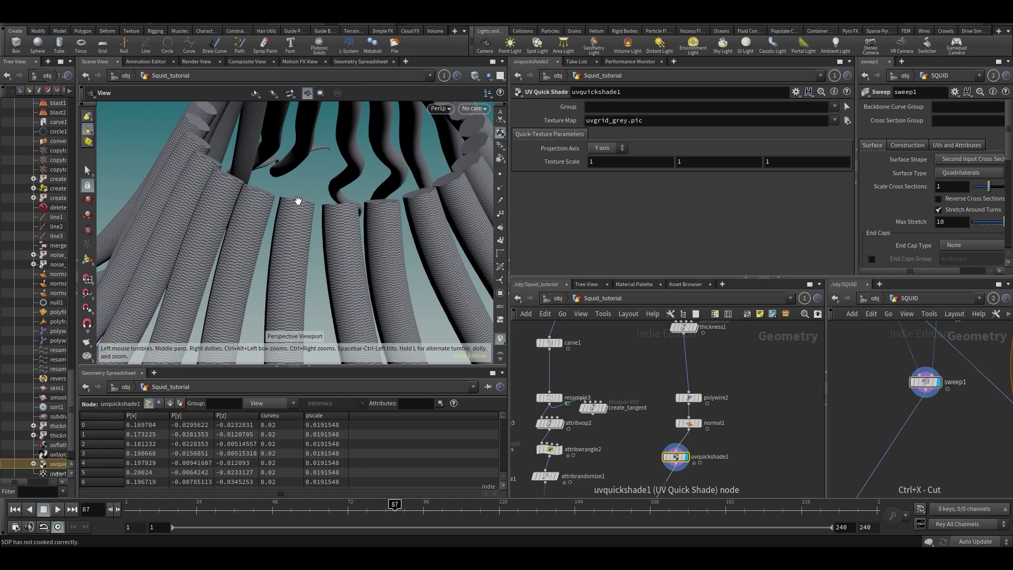
pyautogui.scroll(3, 698, 433)
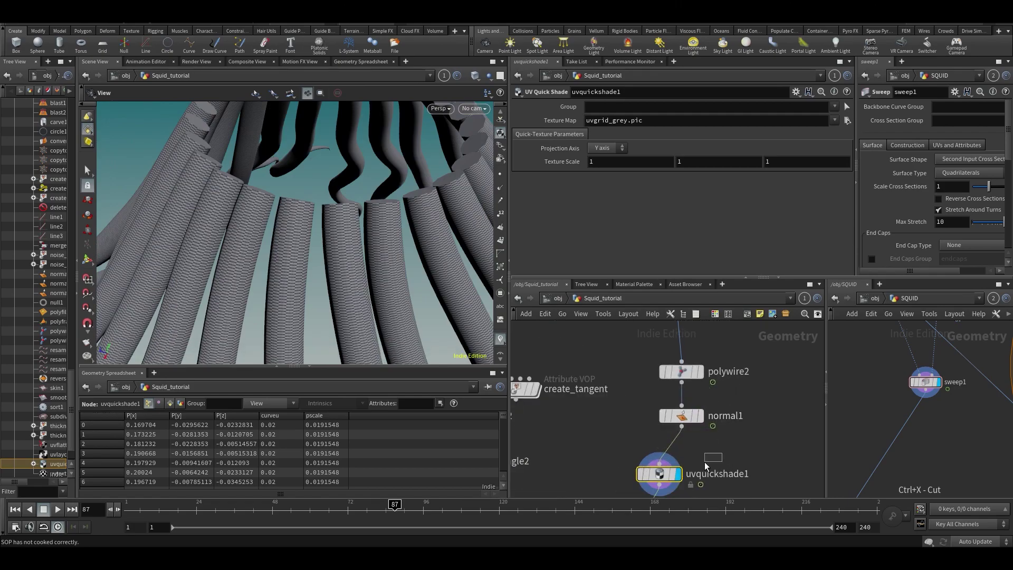
# Delete uvquickshade1 from Squid_tutorial and show the node information of sweep1 in the SQUID network
pyautogui.moveTo(685, 480); pyautogui.dragTo(667, 477)
pyautogui.press('Delete')
pyautogui.middleClick(931, 390)
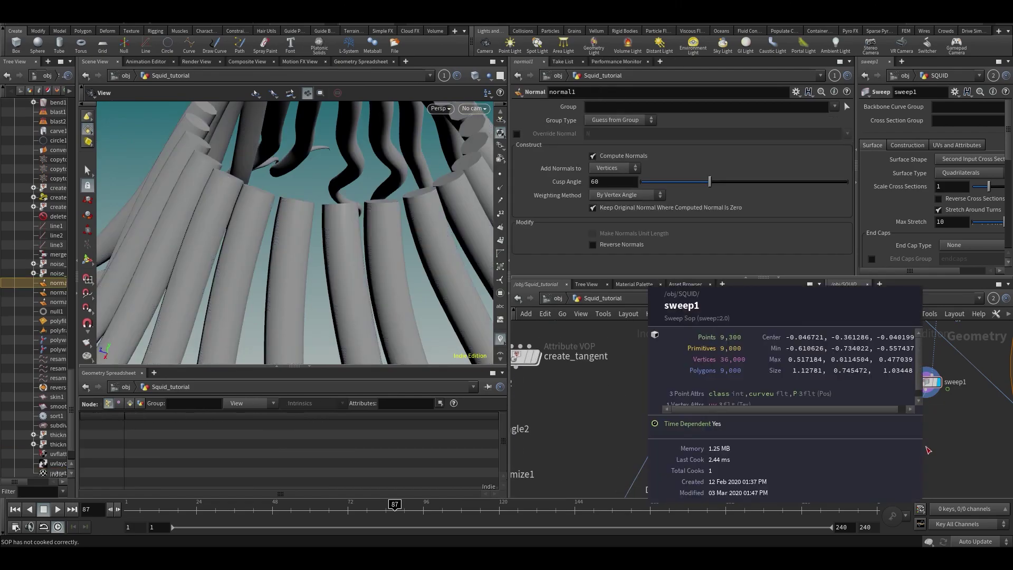
# Link the viewport to group 2 and display uvproject1 in the SQUID network to examine the circle profile
pyautogui.middleClick(932, 391)
pyautogui.moveTo(949, 343); pyautogui.dragTo(906, 449, button='middle')
pyautogui.scroll(-3, 906, 443)
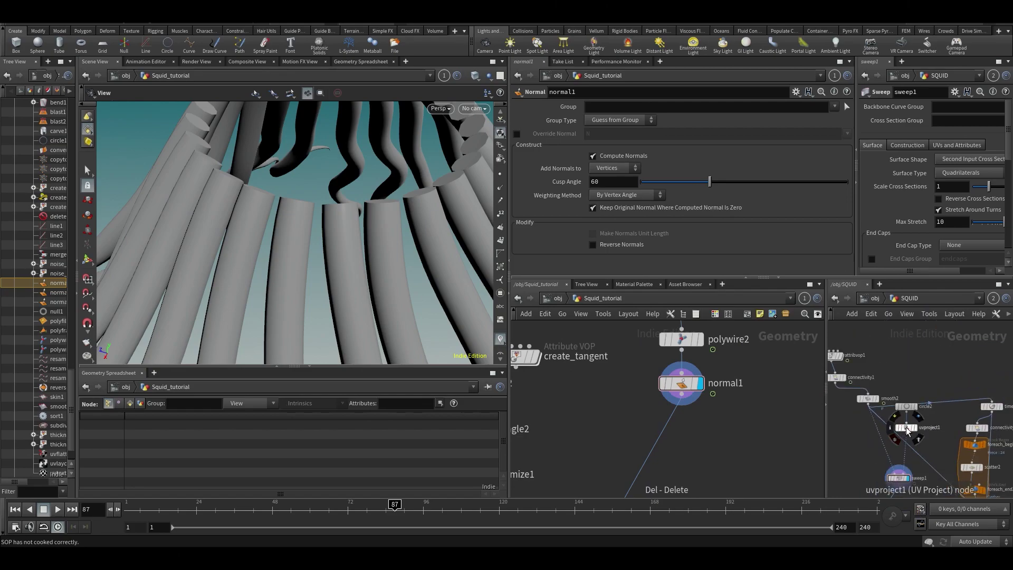
pyautogui.click(906, 428)
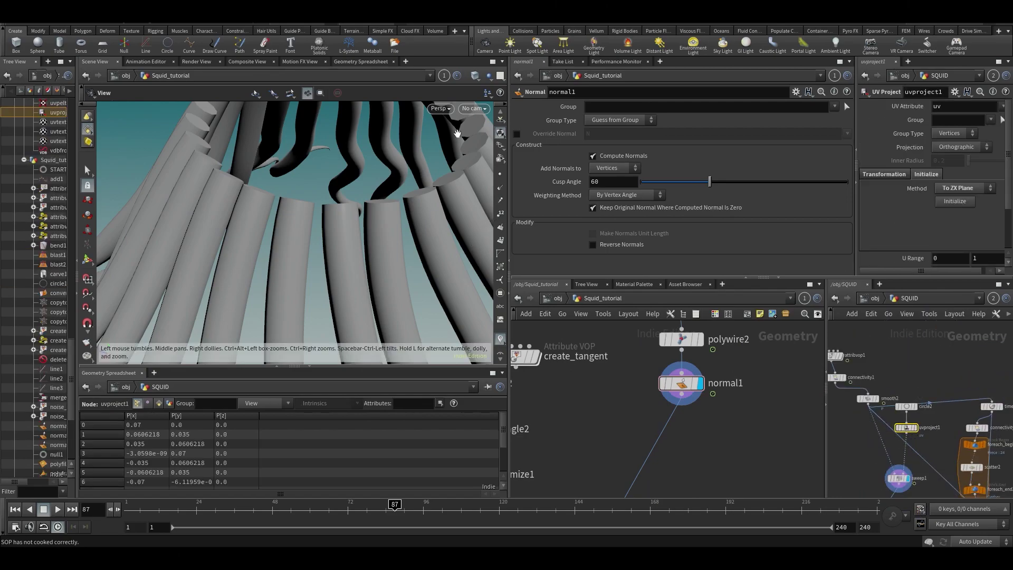
pyautogui.click(444, 75)
pyautogui.click(458, 128)
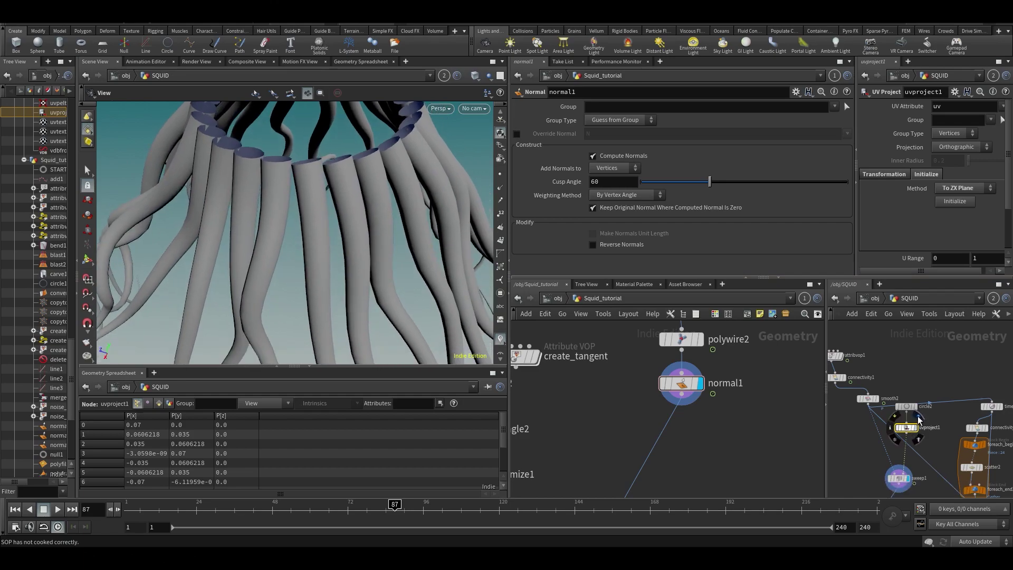
pyautogui.click(918, 420)
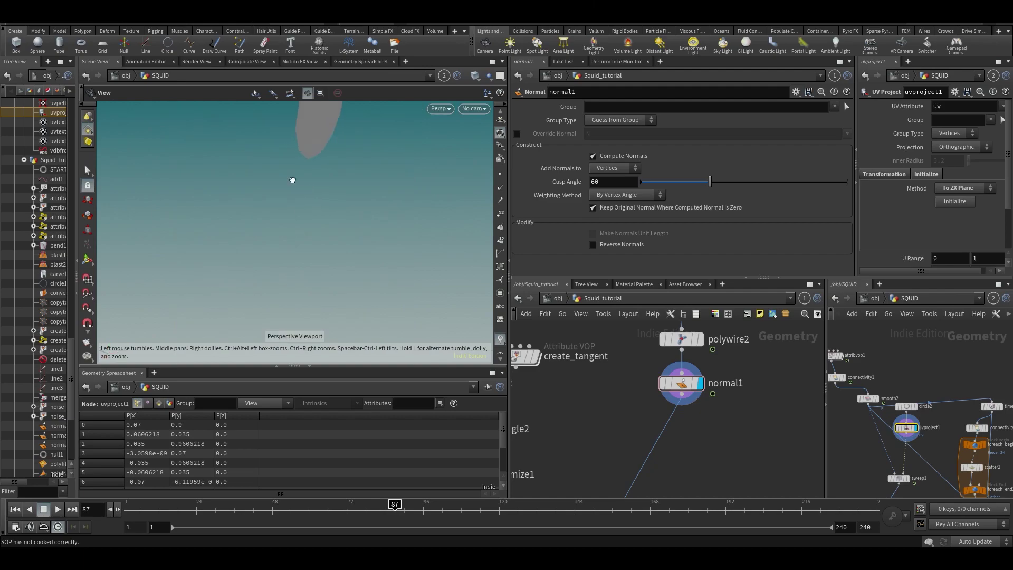
pyautogui.press('h')
# Check the circle profile's projected UVs with a temporary UV Quick Shade node after uvproject1, and remove that node again
pyautogui.scroll(3, 877, 452)
pyautogui.press('Tab')
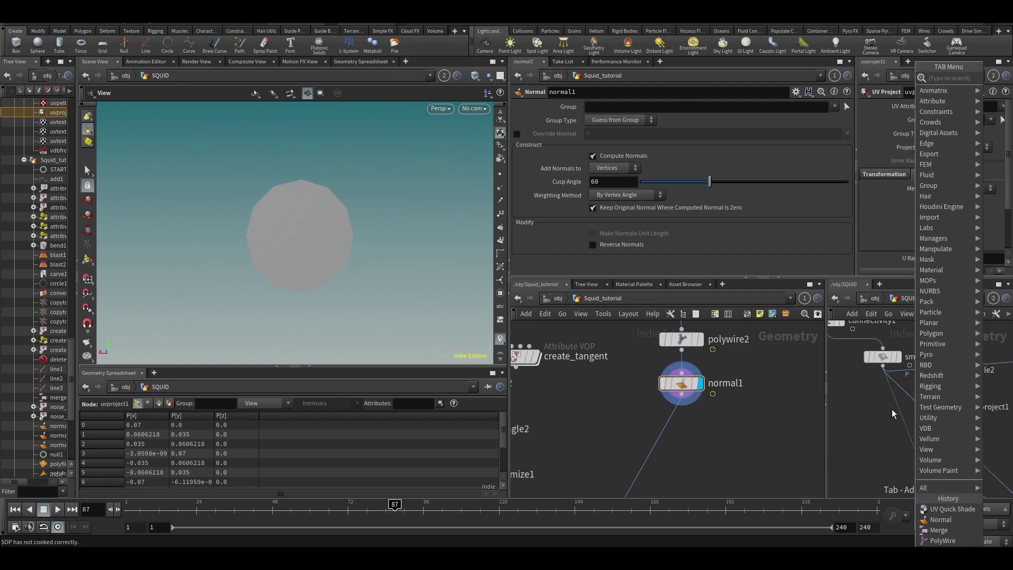
pyautogui.write('uv')
pyautogui.press('Return')
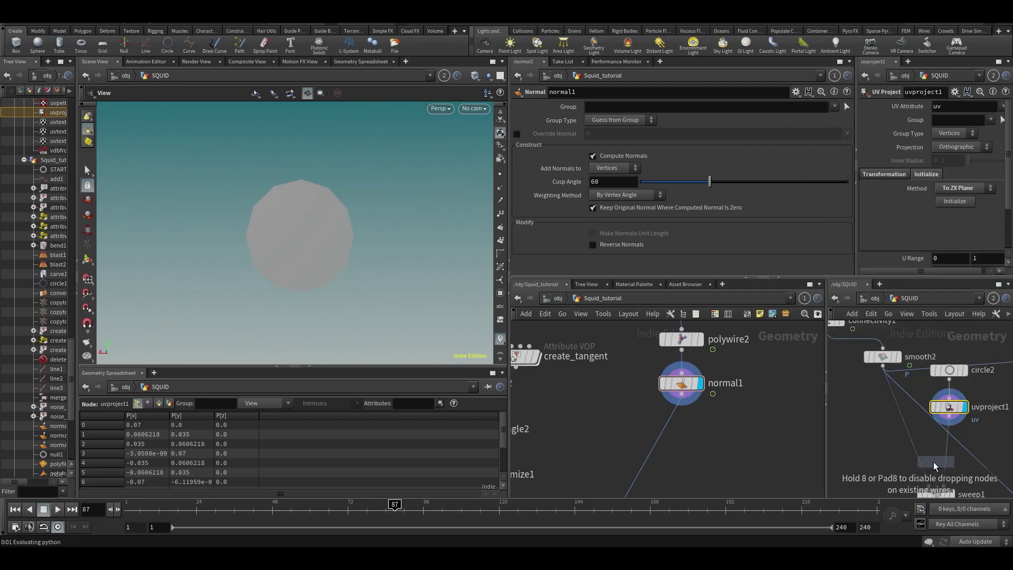
pyautogui.click(949, 468)
pyautogui.click(970, 446)
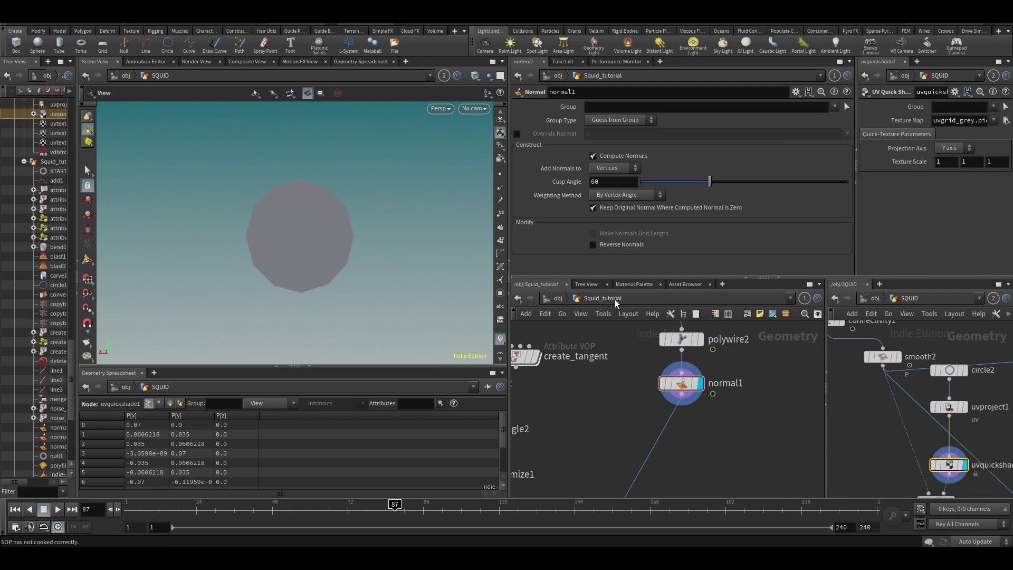
pyautogui.moveTo(604, 307); pyautogui.dragTo(452, 317)
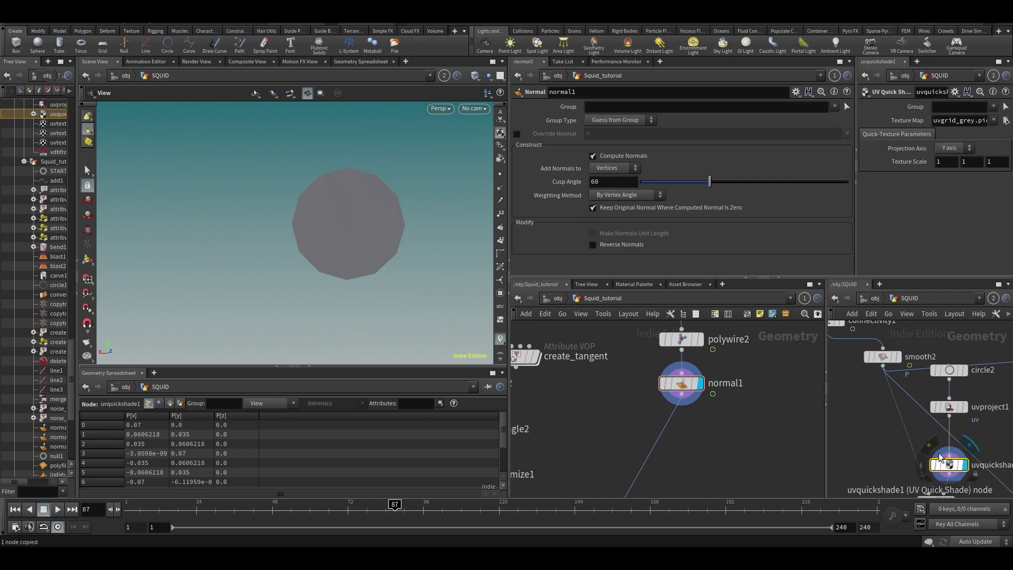
pyautogui.hotkey('ctrl', 'x')
# Examine the point attributes of smooth2 in the geometry spreadsheet, including curveu, pscale and uv, and return to the scene view
pyautogui.moveTo(865, 424); pyautogui.dragTo(877, 505, button='middle')
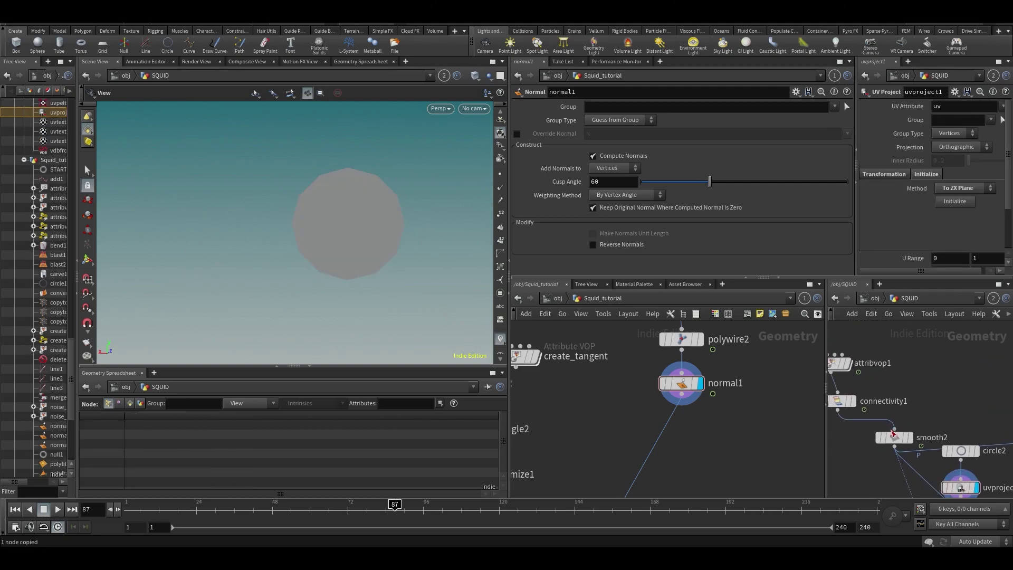
pyautogui.click(893, 436)
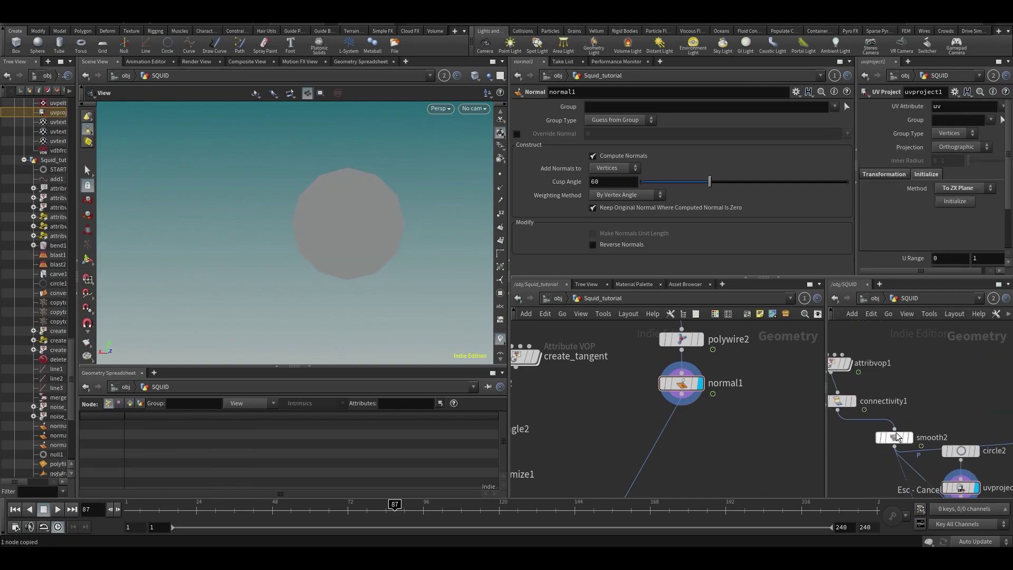
pyautogui.click(350, 62)
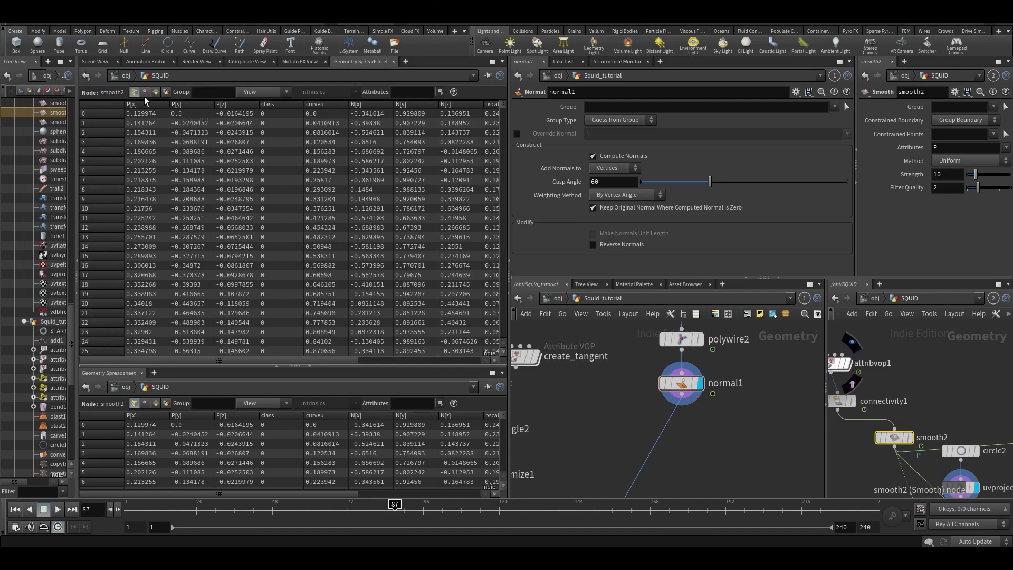
pyautogui.moveTo(308, 360); pyautogui.dragTo(459, 374)
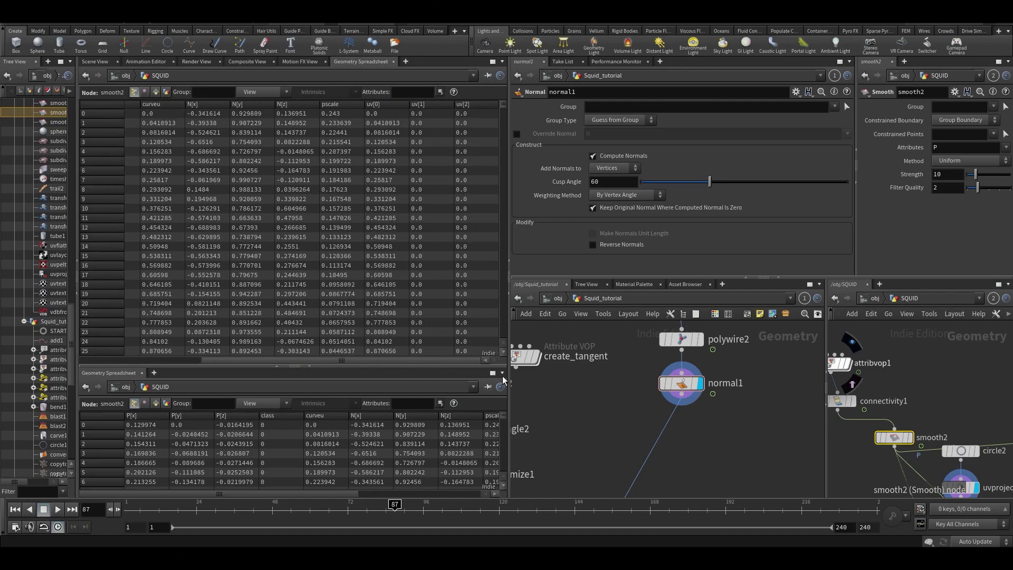
pyautogui.moveTo(907, 351)
pyautogui.mouseDown(button='middle')
pyautogui.moveTo(980, 405)
pyautogui.moveTo(904, 342)
pyautogui.mouseUp(button='middle')
pyautogui.scroll(-2, 978, 402)
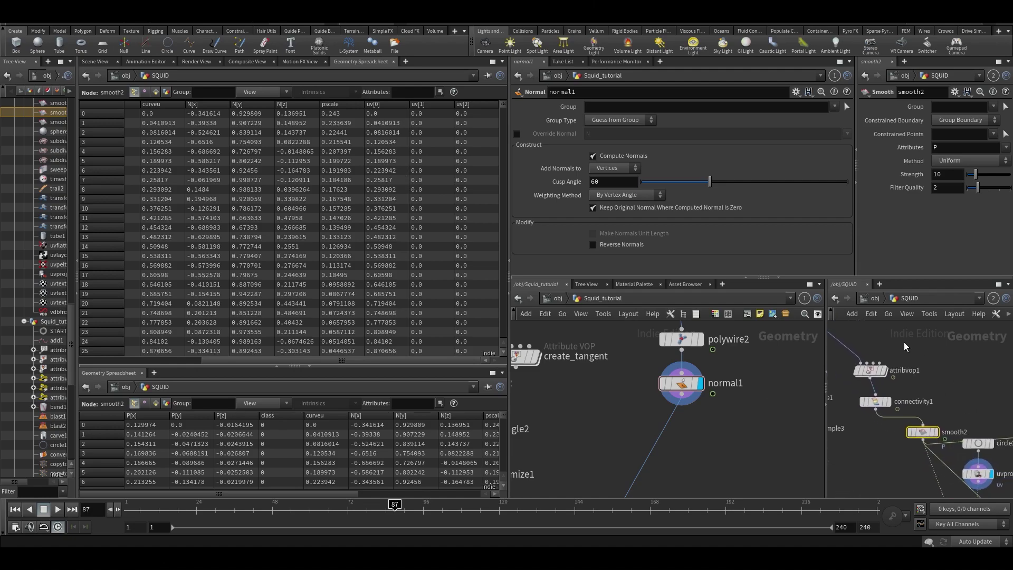
pyautogui.click(95, 63)
# Display sweep1 in the SQUID network and preview the swept tentacles over the timeline
pyautogui.moveTo(922, 490); pyautogui.dragTo(867, 409, button='middle')
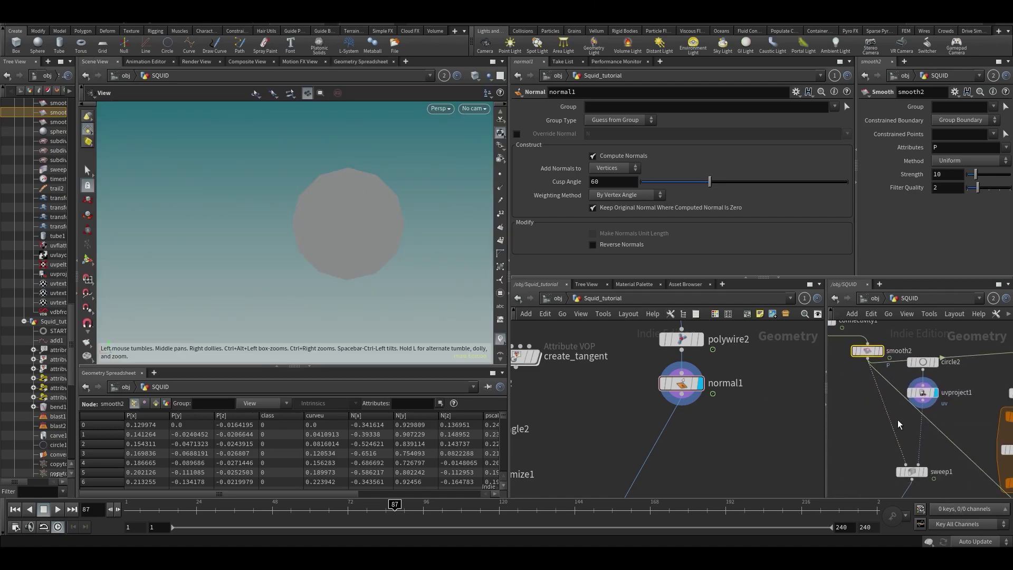
pyautogui.click(917, 473)
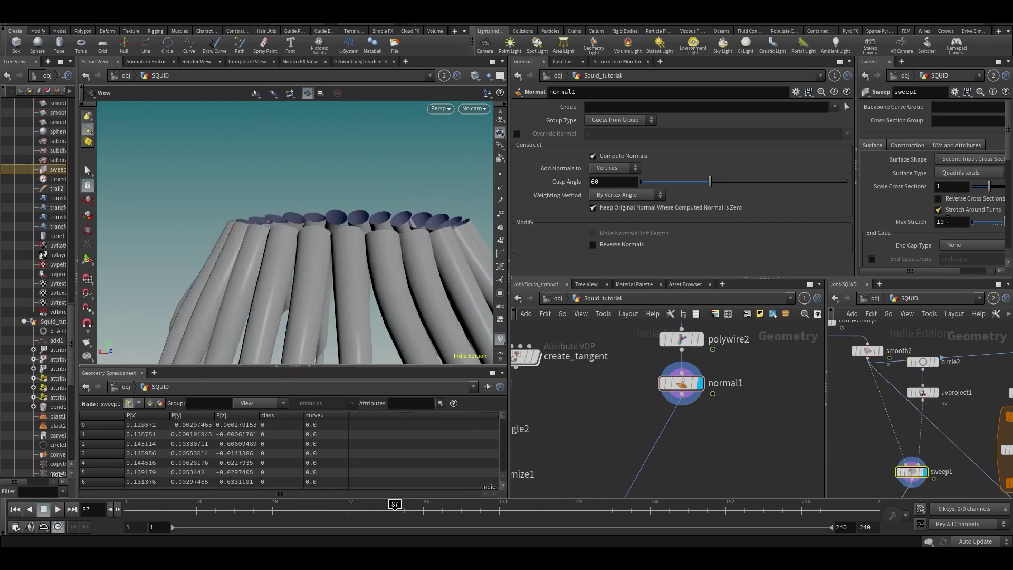
pyautogui.moveTo(340, 291); pyautogui.dragTo(319, 343)
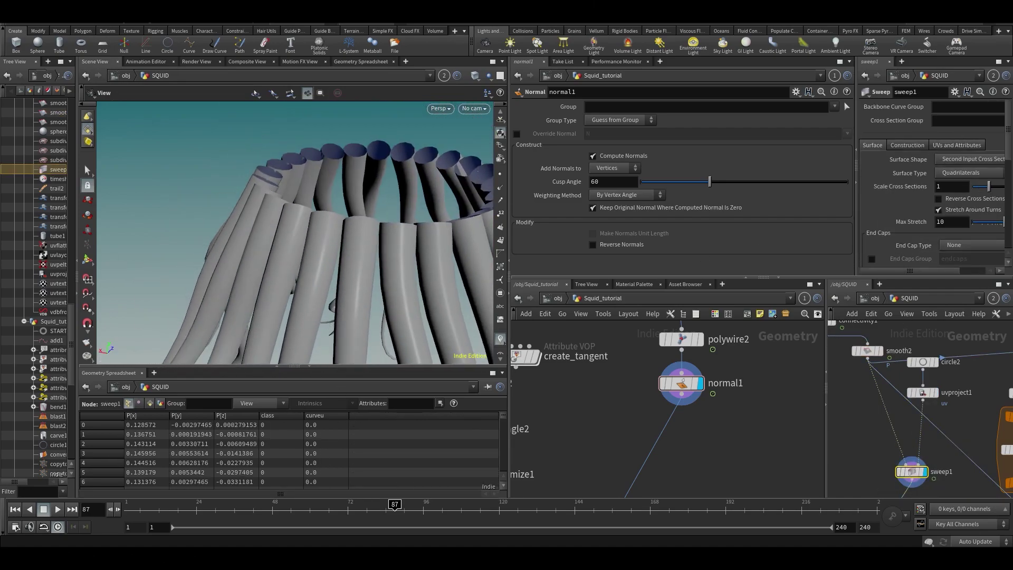
pyautogui.moveTo(394, 508); pyautogui.dragTo(622, 507)
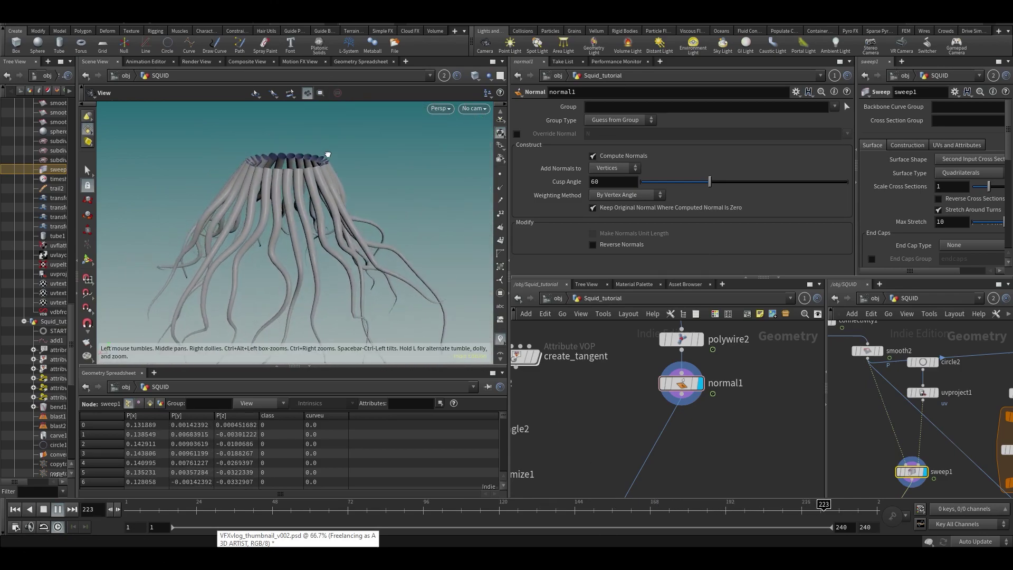
# Link the viewport to group 1 and examine the overall shape of the PolyWire tentacles for comparison
pyautogui.click(444, 76)
pyautogui.click(460, 120)
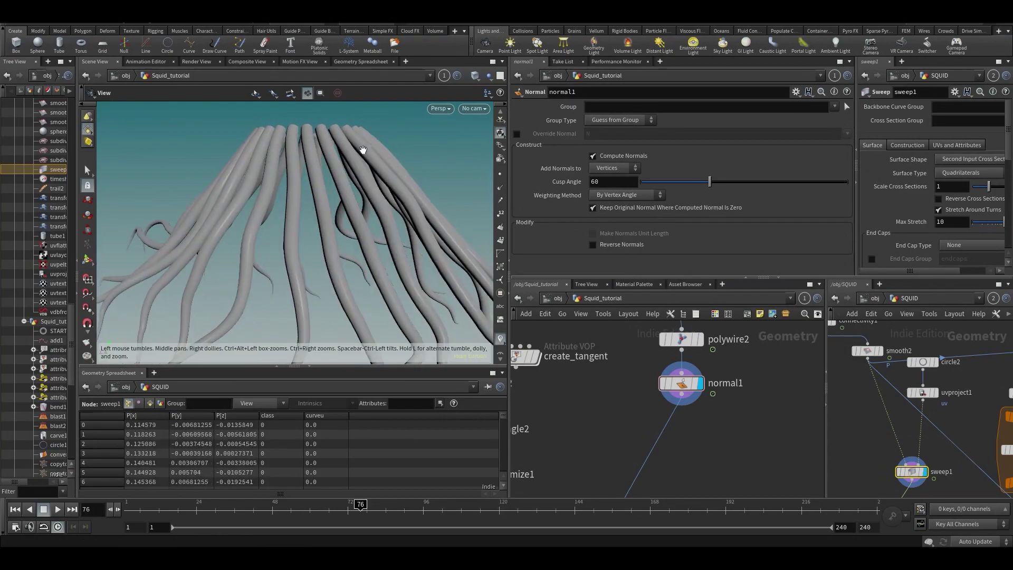
pyautogui.moveTo(363, 150); pyautogui.dragTo(373, 219)
pyautogui.moveTo(373, 219); pyautogui.dragTo(333, 208, button='right')
pyautogui.moveTo(333, 208); pyautogui.dragTo(296, 176)
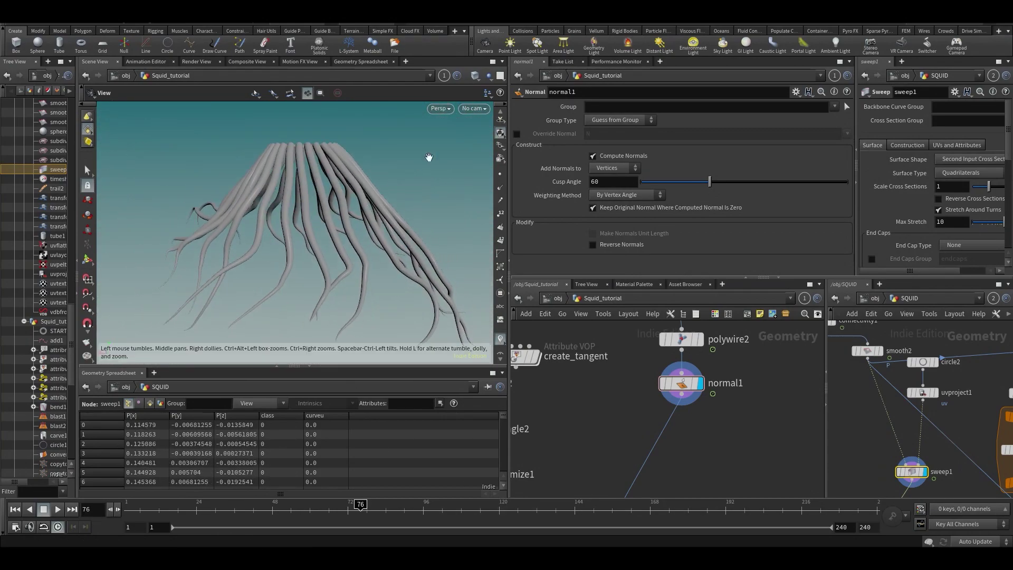
pyautogui.moveTo(947, 450); pyautogui.dragTo(952, 443, button='middle')
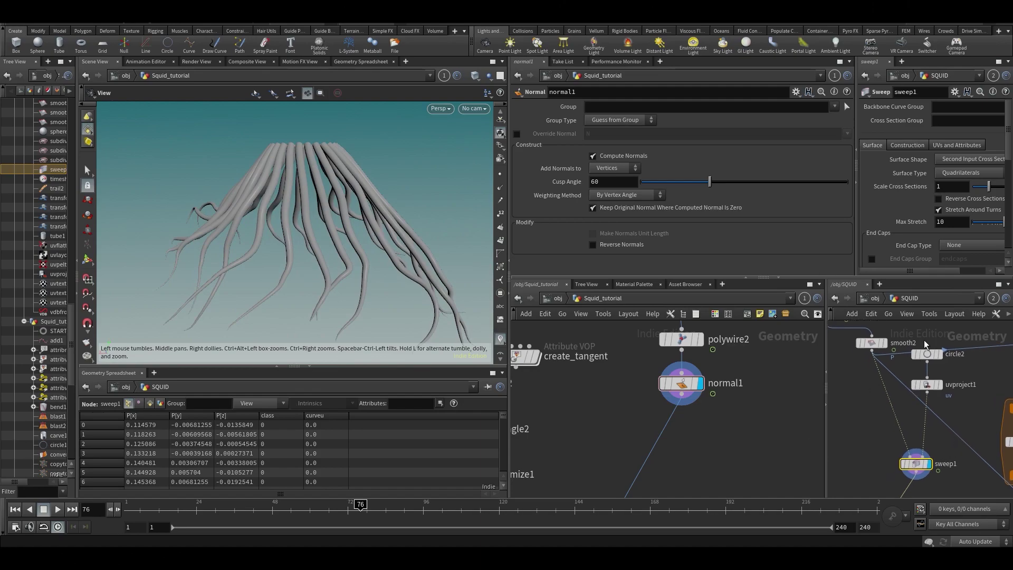
pyautogui.scroll(-2, 959, 460)
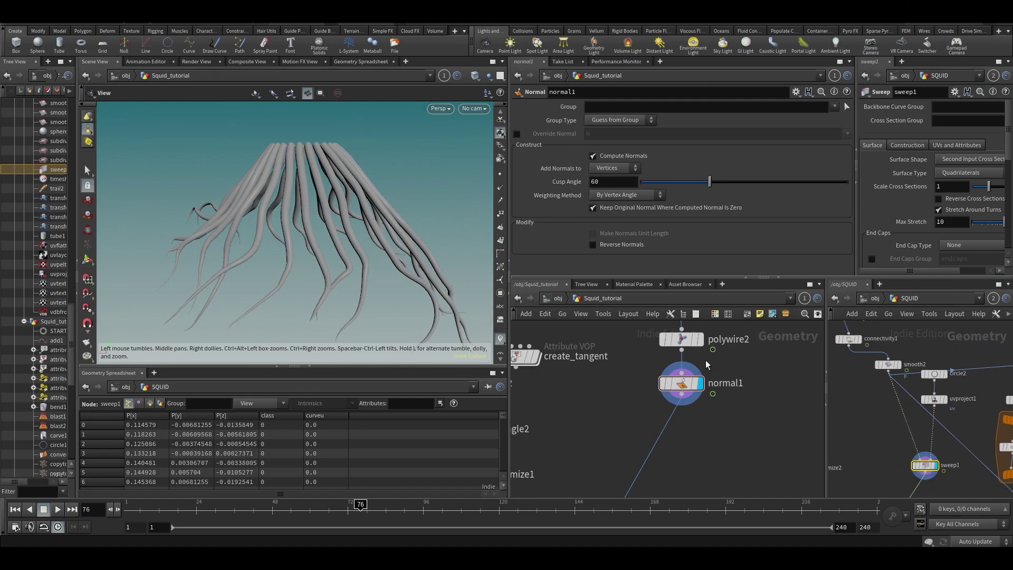
pyautogui.moveTo(775, 452); pyautogui.dragTo(712, 436, button='middle')
pyautogui.moveTo(713, 401); pyautogui.dragTo(698, 452, button='middle')
pyautogui.scroll(-3, 698, 451)
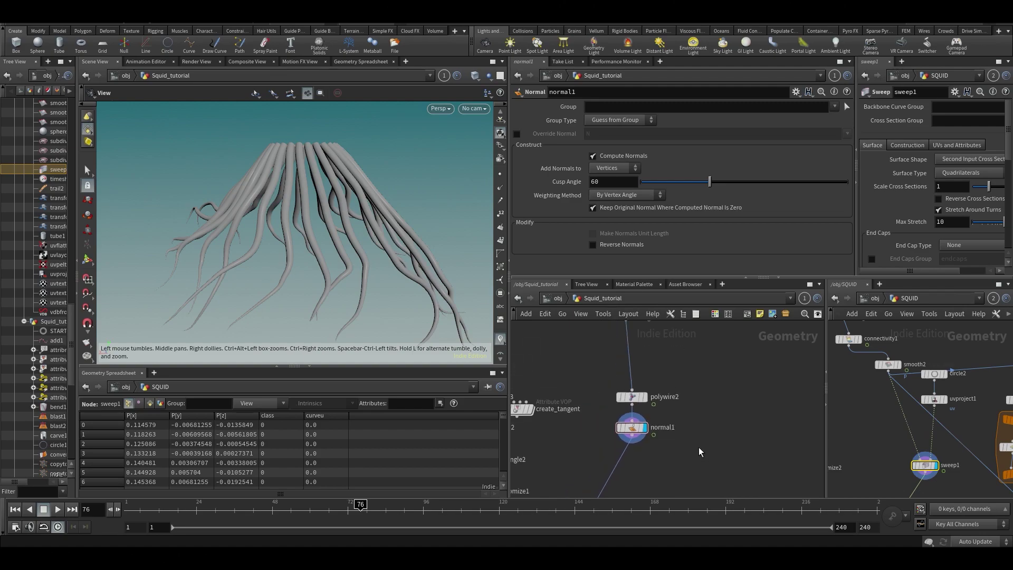
pyautogui.moveTo(978, 425); pyautogui.dragTo(903, 445, button='middle')
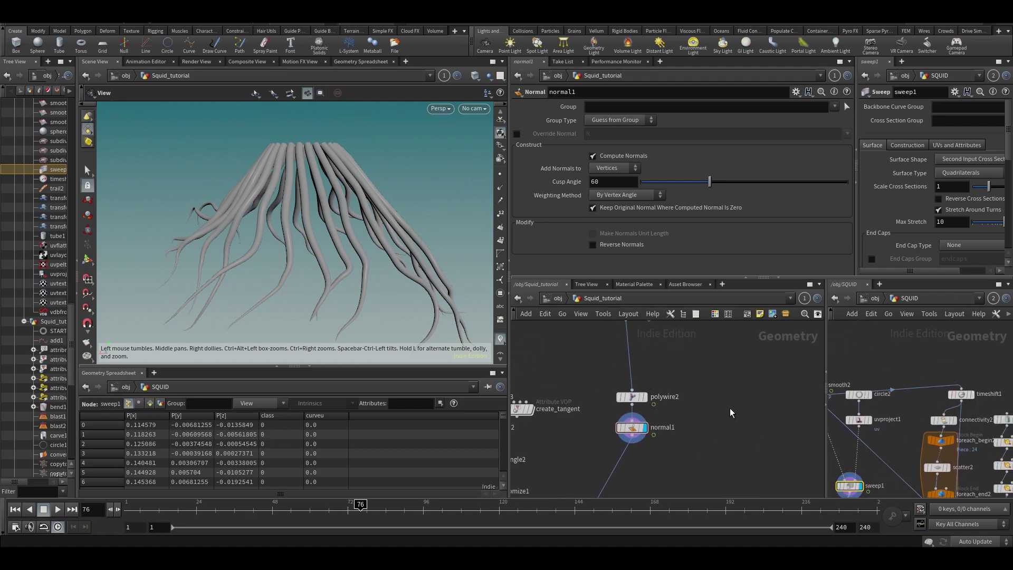
pyautogui.moveTo(371, 196); pyautogui.dragTo(402, 204)
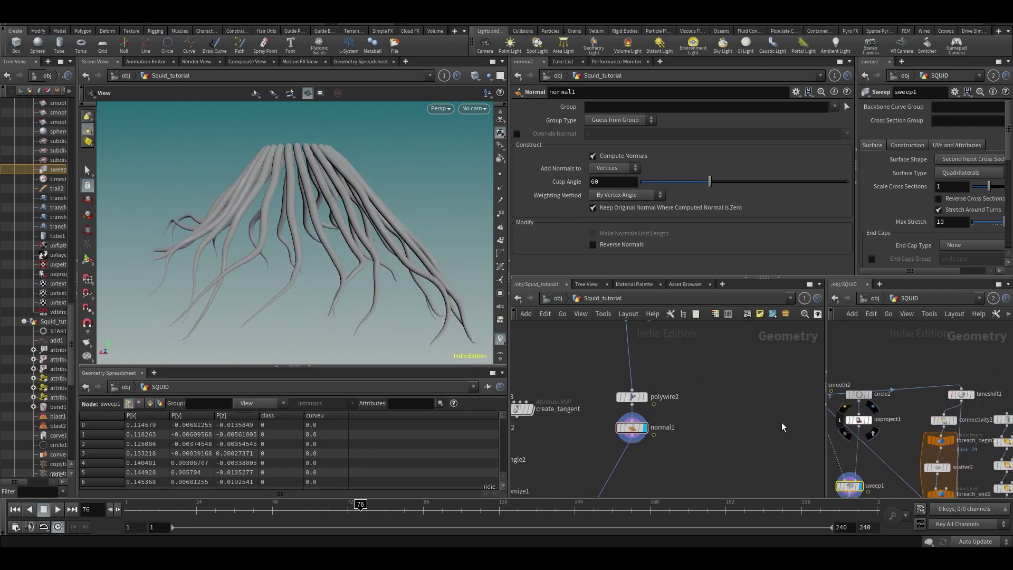
# Add a Null node beside the thickness1 and polywire2 branch in Squid_tutorial
pyautogui.moveTo(781, 426); pyautogui.dragTo(773, 470, button='middle')
pyautogui.press('Tab')
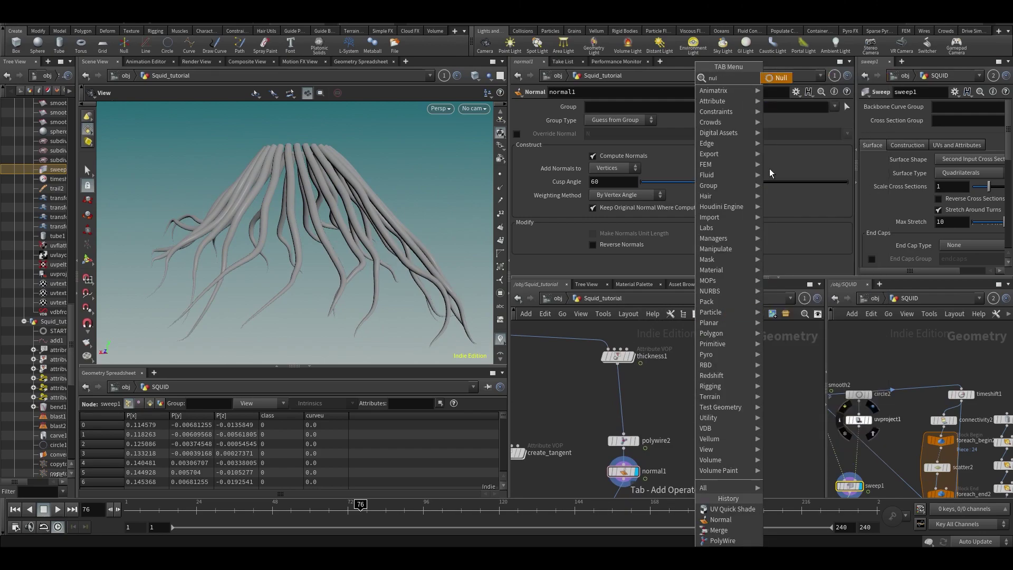
pyautogui.click(781, 80)
pyautogui.click(762, 391)
# Connect the output of thickness1 to the new Null node as a separate branch
pyautogui.moveTo(874, 365); pyautogui.dragTo(956, 374, button='middle')
pyautogui.moveTo(610, 385); pyautogui.dragTo(654, 471, button='middle')
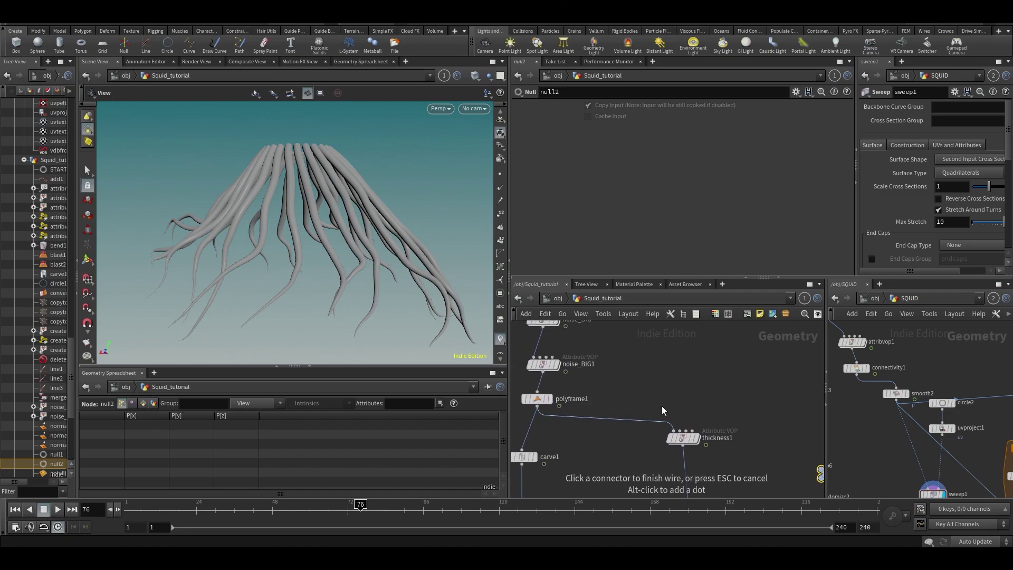
pyautogui.moveTo(856, 413); pyautogui.dragTo(877, 445, button='middle')
pyautogui.moveTo(679, 368); pyautogui.dragTo(707, 312, button='middle')
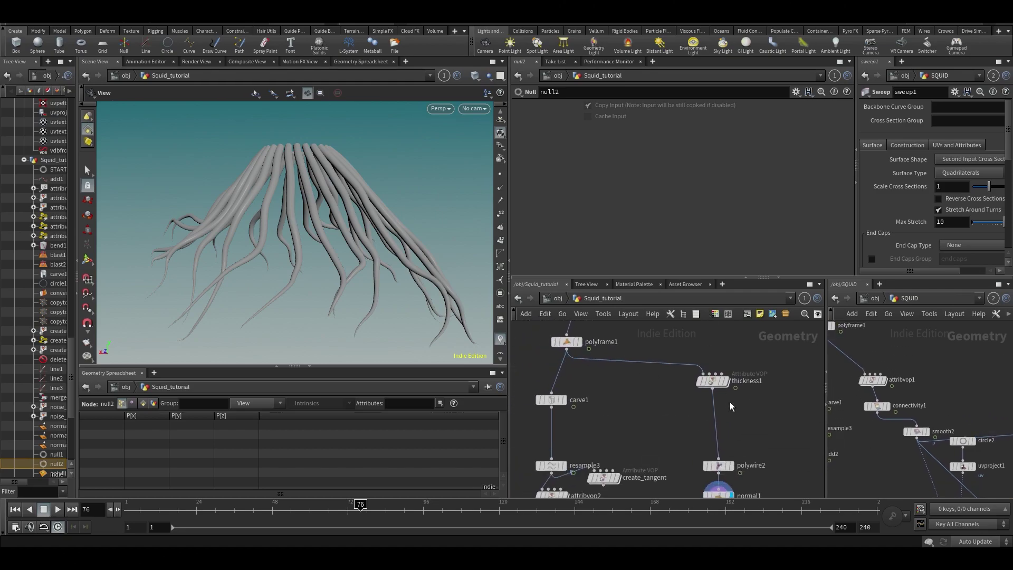
pyautogui.scroll(-3, 733, 404)
pyautogui.moveTo(807, 410); pyautogui.dragTo(744, 401, button='middle')
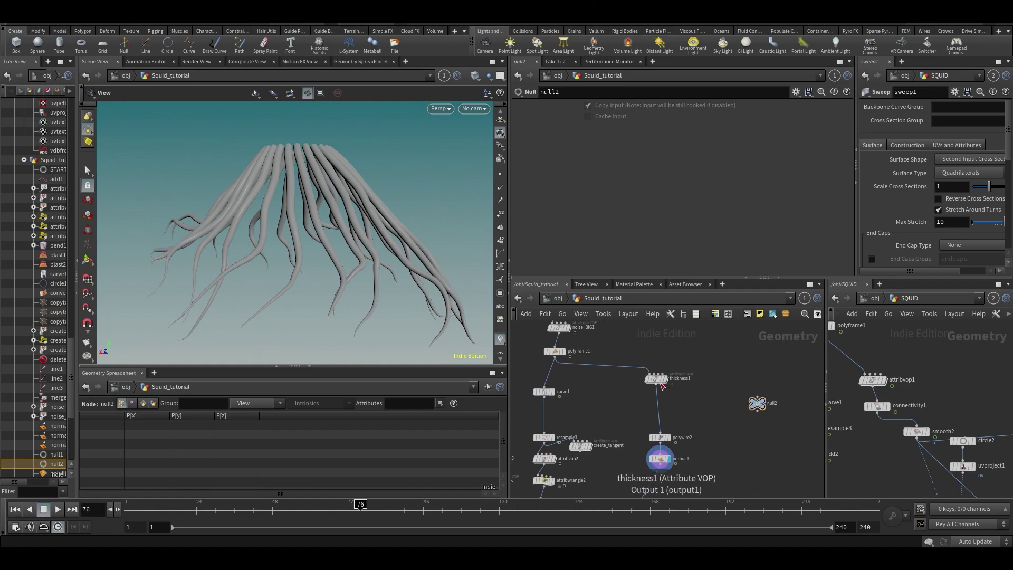
pyautogui.moveTo(658, 385)
pyautogui.click(757, 397)
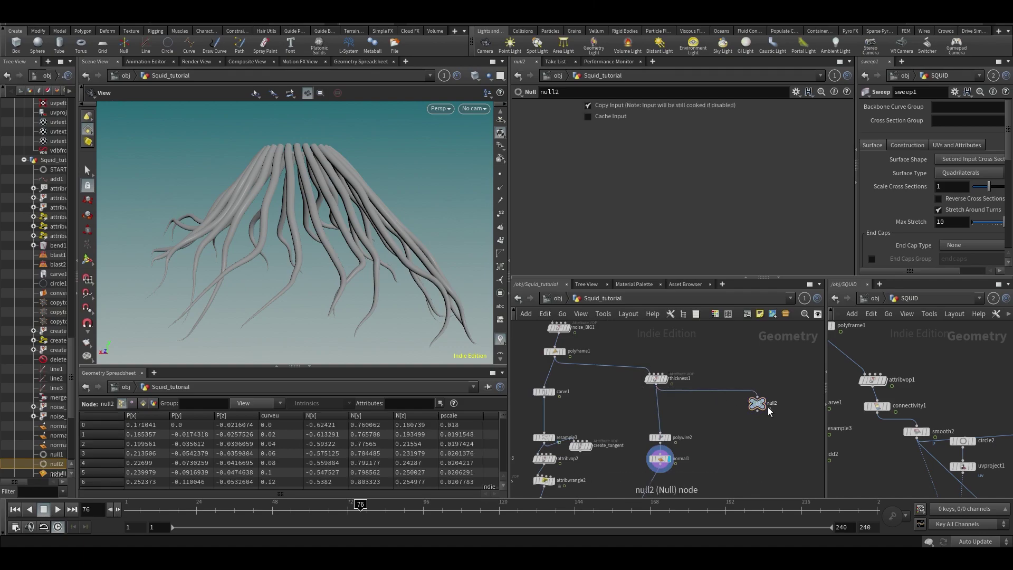
pyautogui.moveTo(755, 411); pyautogui.dragTo(780, 411)
pyautogui.scroll(1, 804, 402)
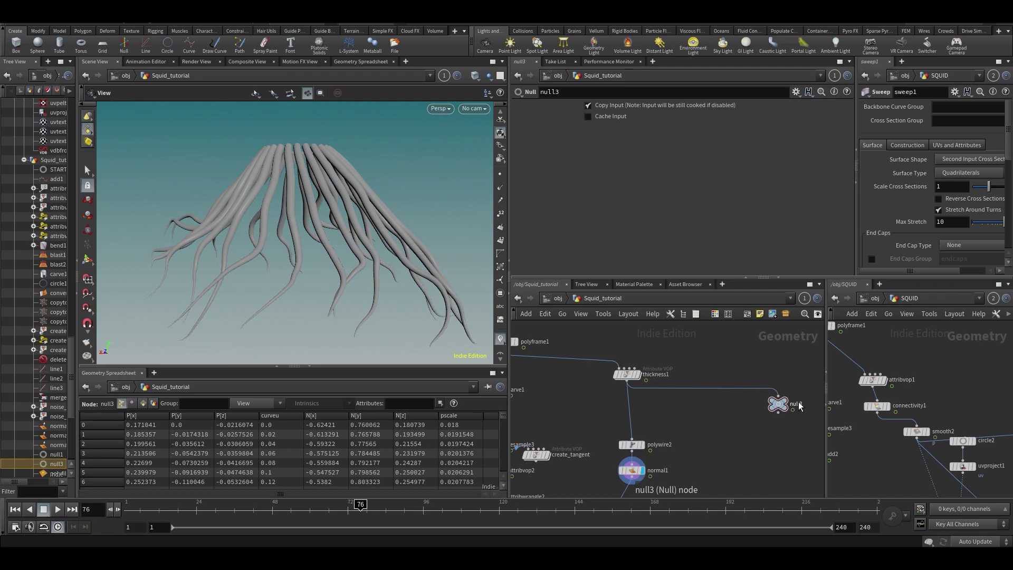
pyautogui.hotkey('ctrl', 'a')
pyautogui.click(799, 404)
pyautogui.scroll(3, 817, 365)
pyautogui.doubleClick(780, 436)
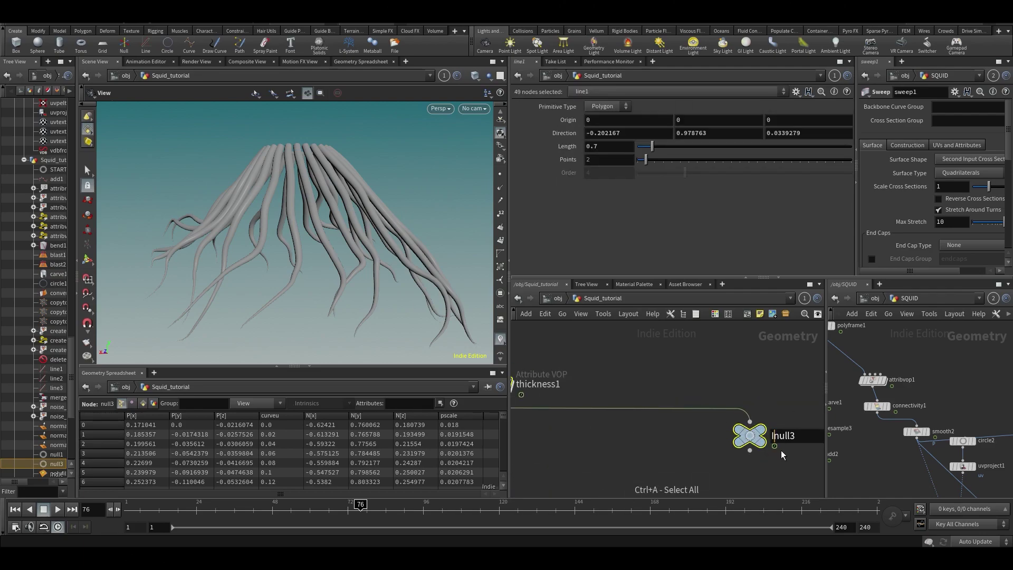
pyautogui.press('Delete')
pyautogui.hotkey('ctrl', 'z')
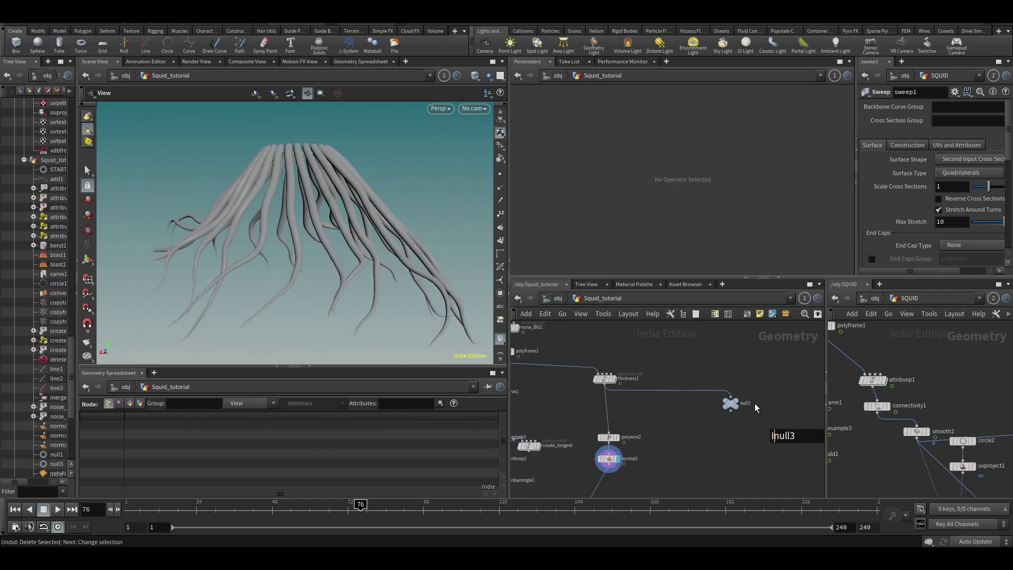
# Rename the Null connected to thickness1 as IN_KNOBS and display it
pyautogui.scroll(2, 739, 406)
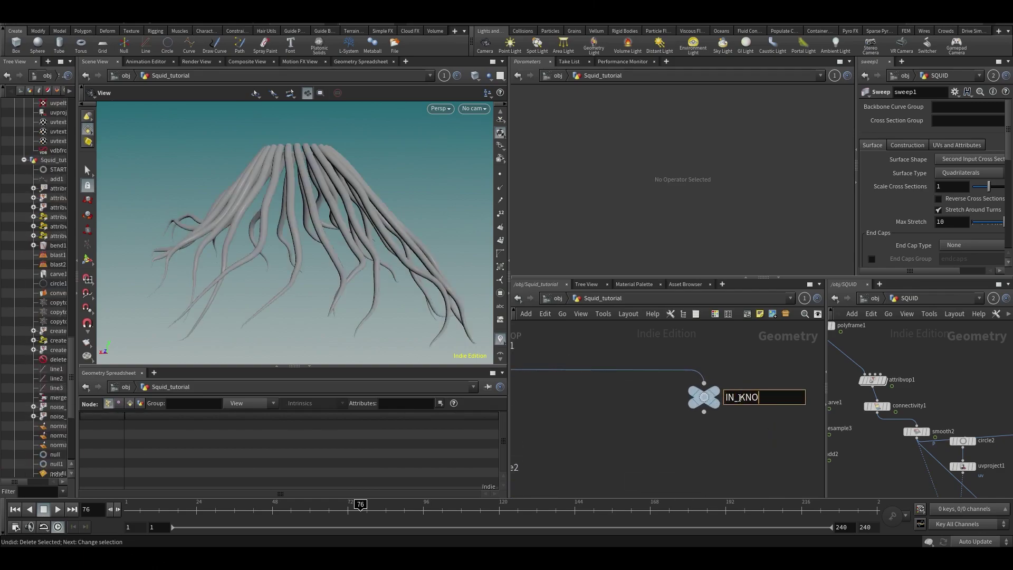
pyautogui.press('Return')
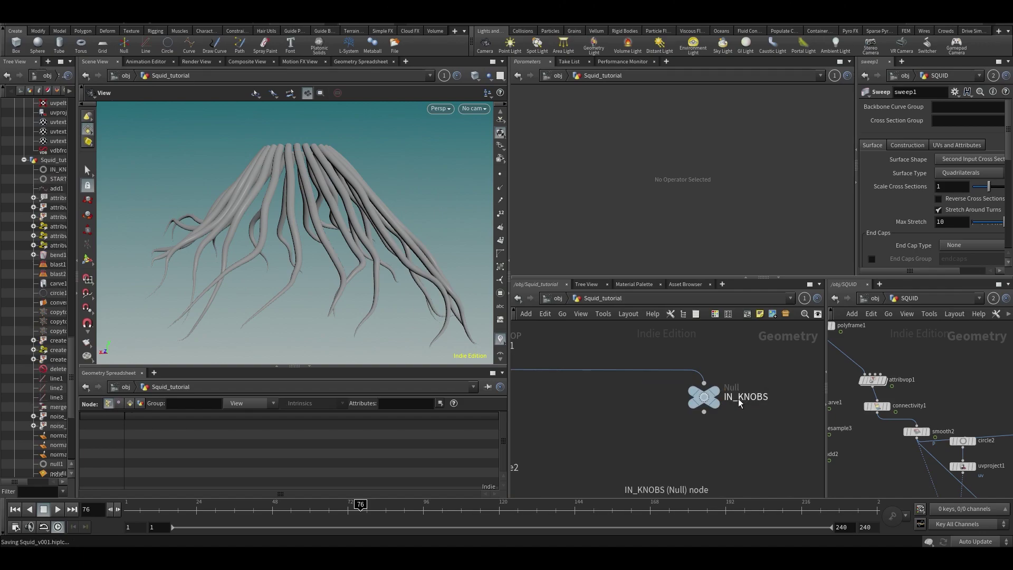
pyautogui.moveTo(711, 397)
pyautogui.click(727, 374)
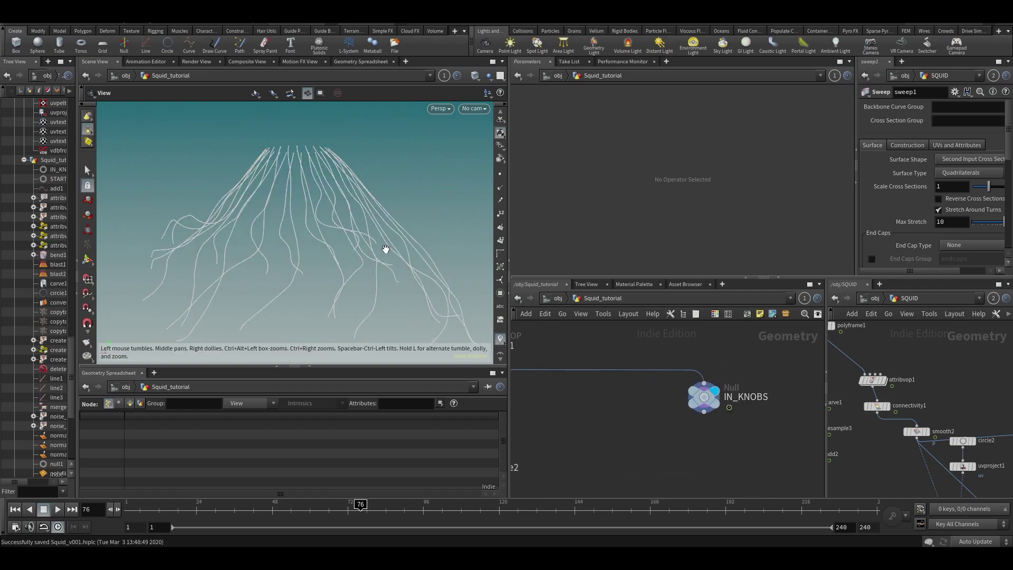